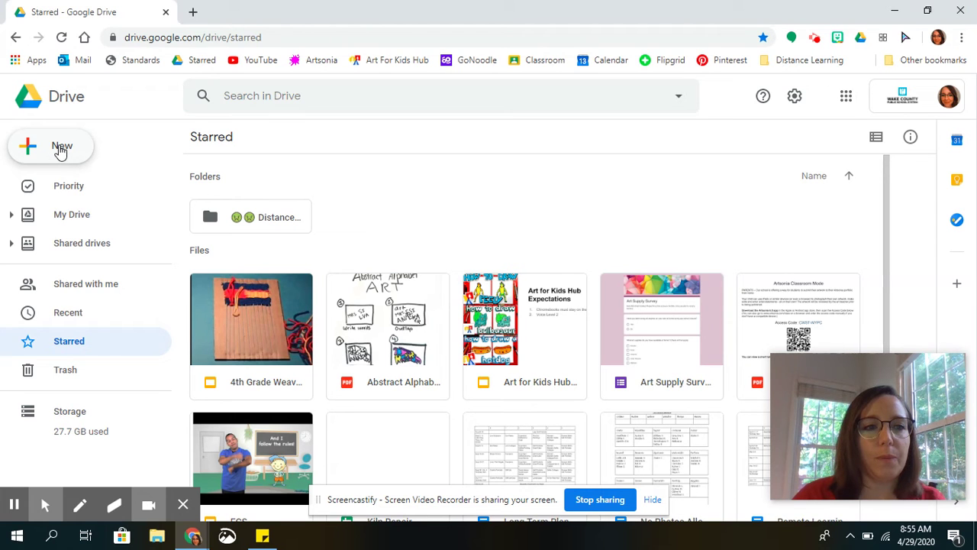
Step: Show Drive's New menu and its More submenu listing Google Drawings
left_click(61, 149)
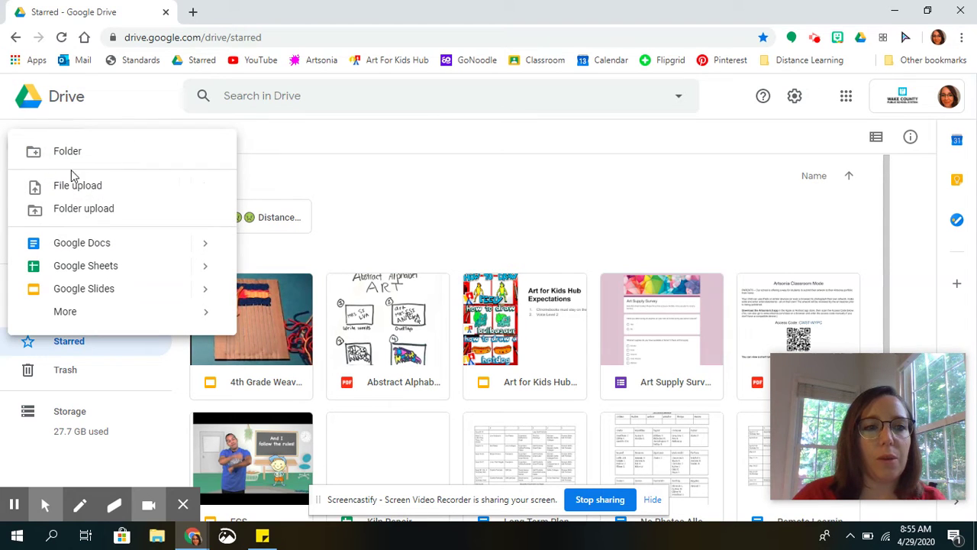
left_click(64, 314)
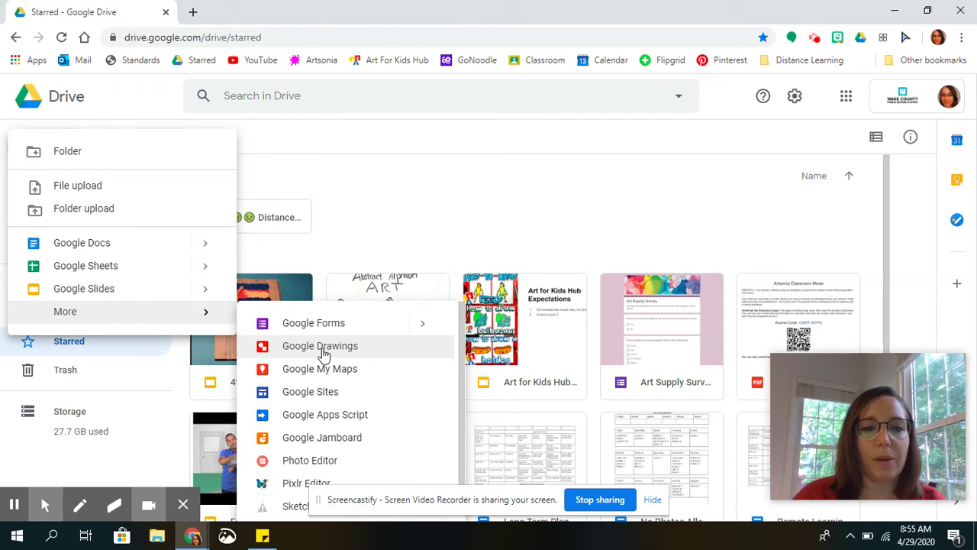
Step: Create a new blank Google Drawings file from the More submenu
left_click(321, 345)
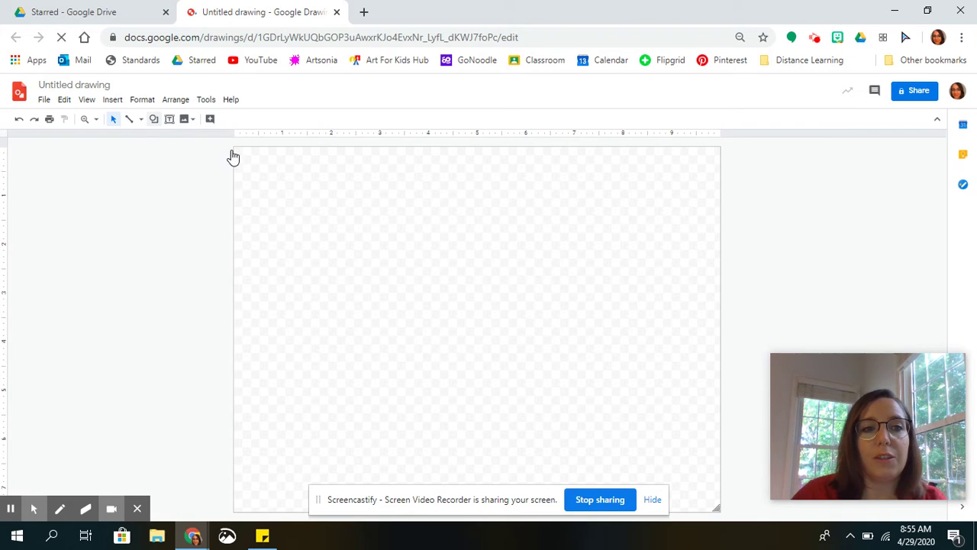
mouse_move(183, 138)
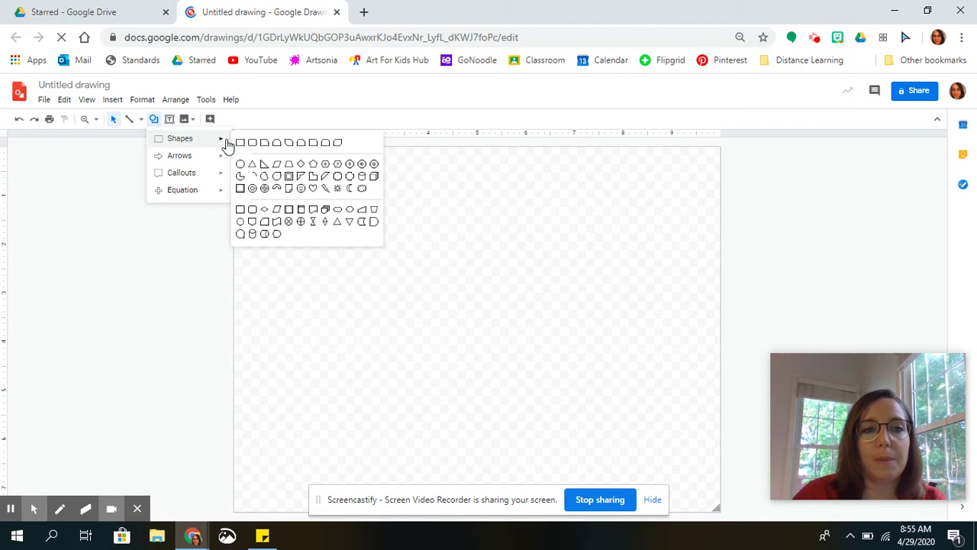
Step: Draw a rectangle spanning the entire canvas and give it a solid magenta fill
left_click(240, 145)
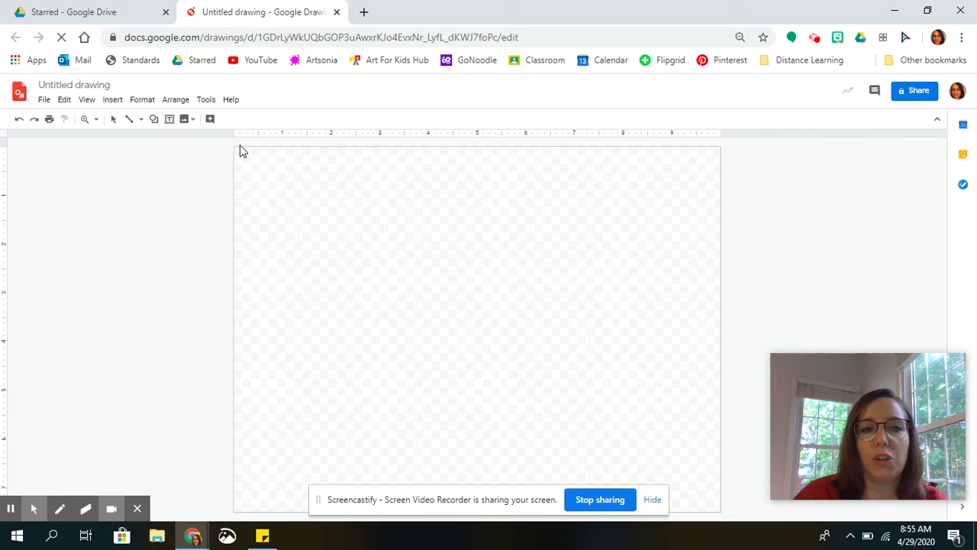
left_click_drag(232, 154, 740, 411)
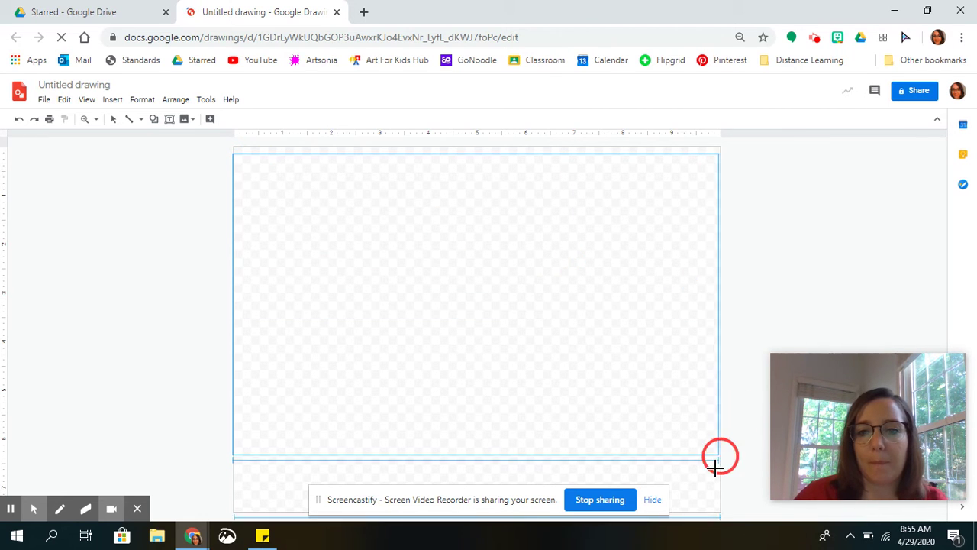
left_click_drag(741, 411, 724, 479)
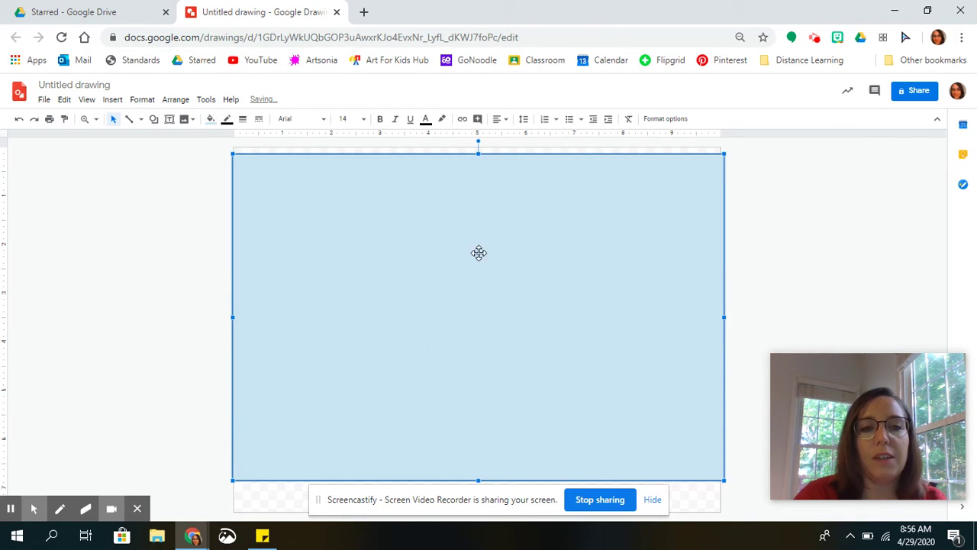
left_click(211, 120)
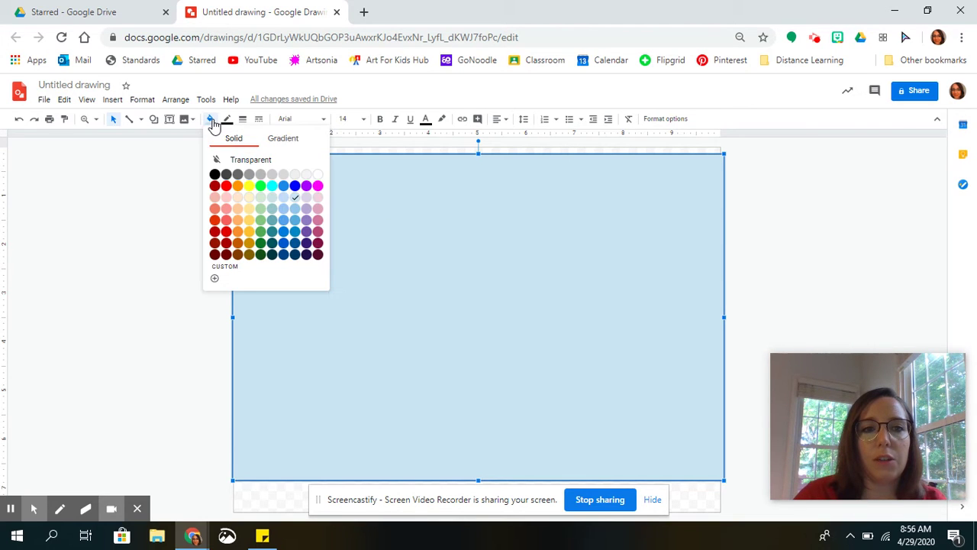
left_click(317, 186)
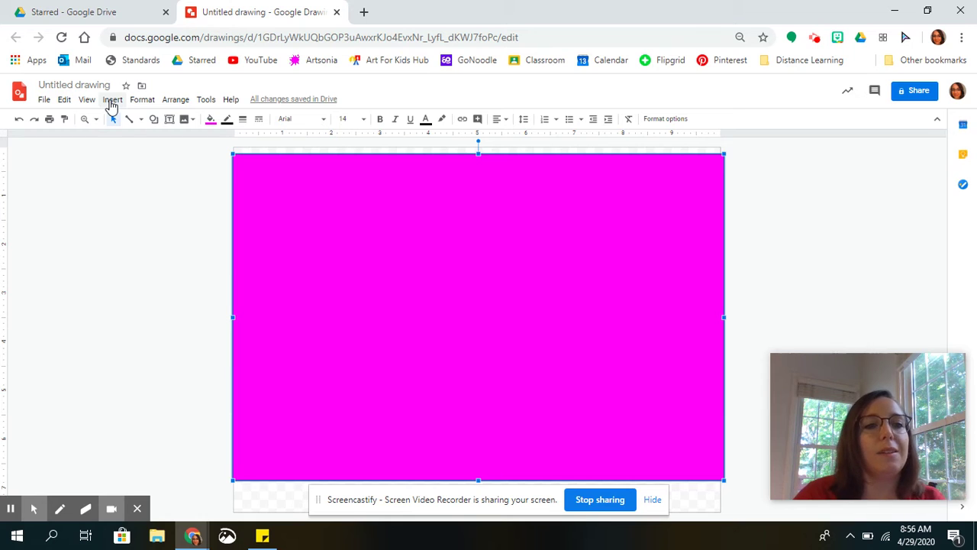
Step: Insert a Divide equation shape near the upper left and fill it cyan
left_click(111, 102)
mouse_move(130, 153)
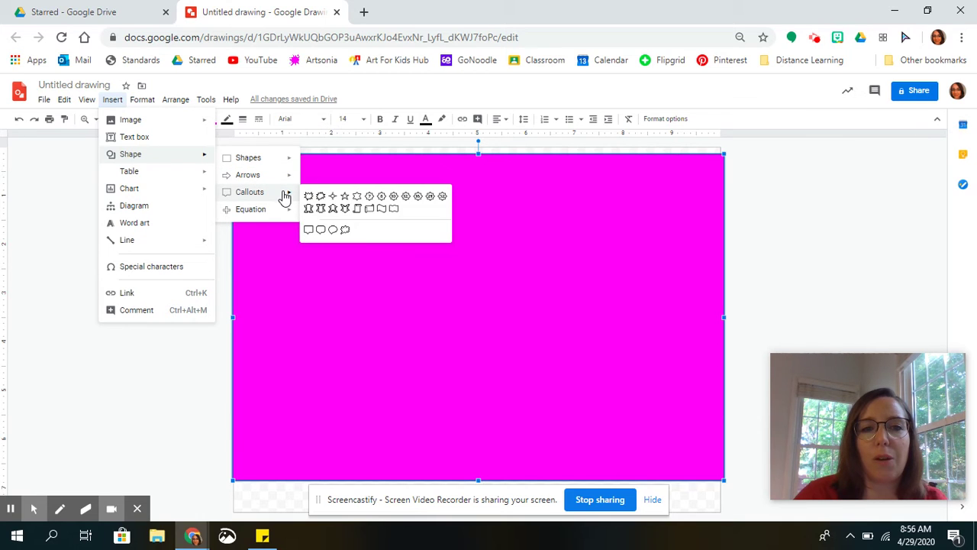
mouse_move(251, 209)
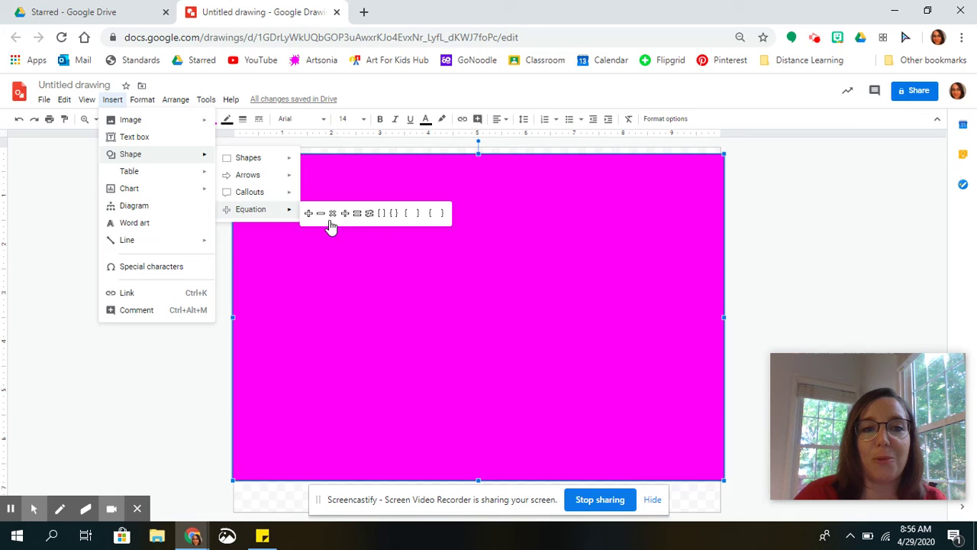
left_click(345, 215)
left_click_drag(299, 272, 394, 208)
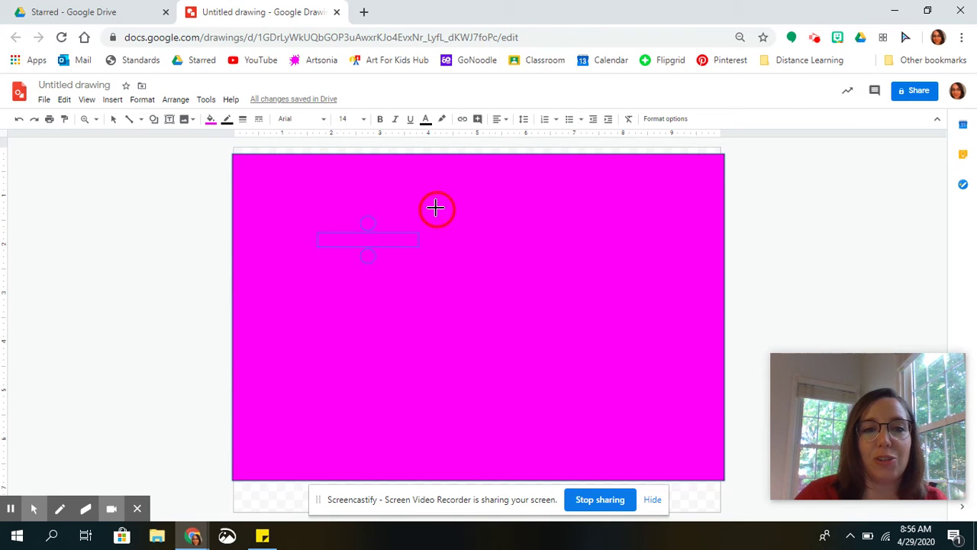
left_click_drag(394, 207, 445, 208)
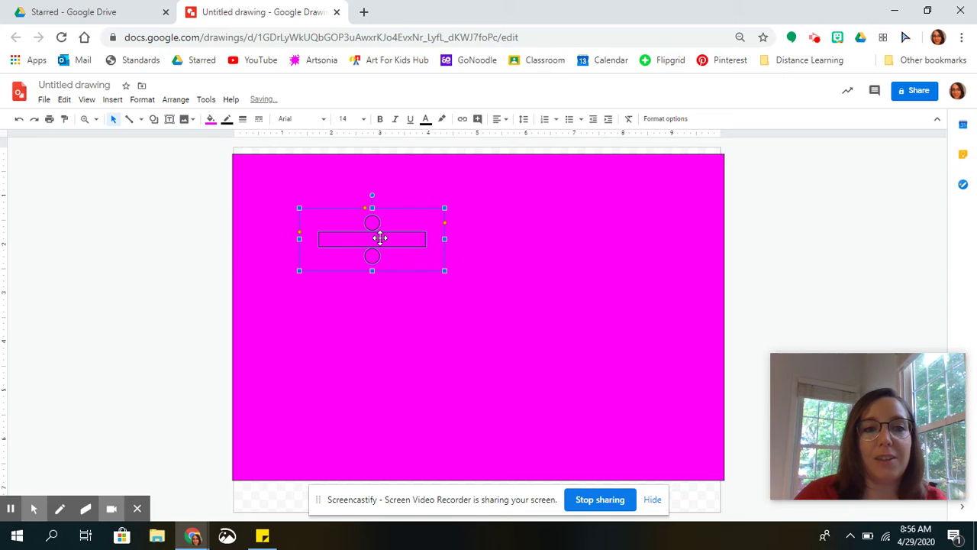
left_click(211, 118)
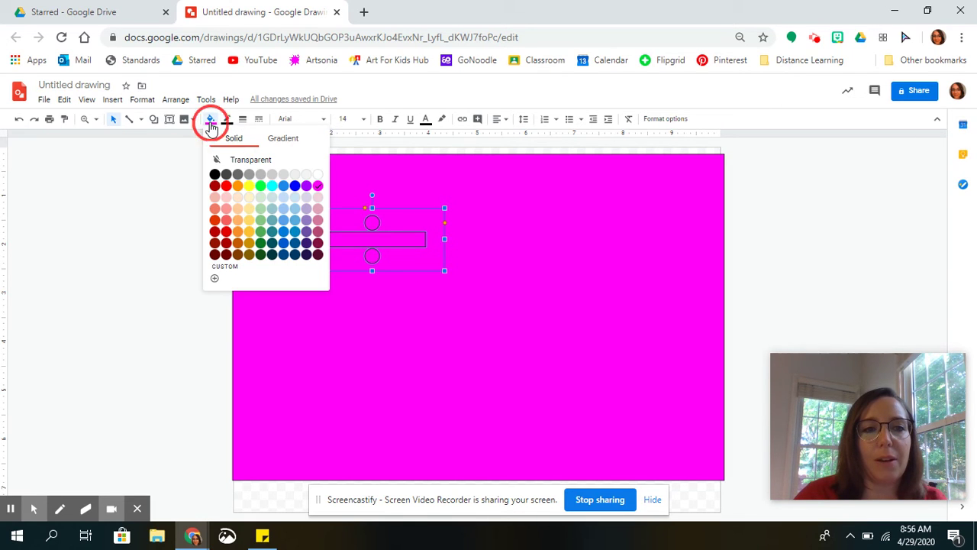
left_click(272, 186)
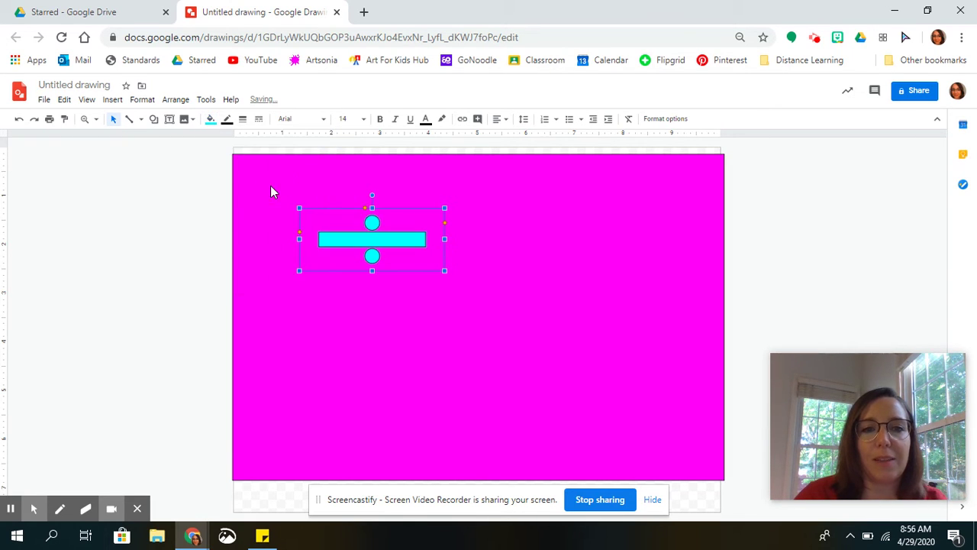
left_click_drag(359, 192, 337, 195)
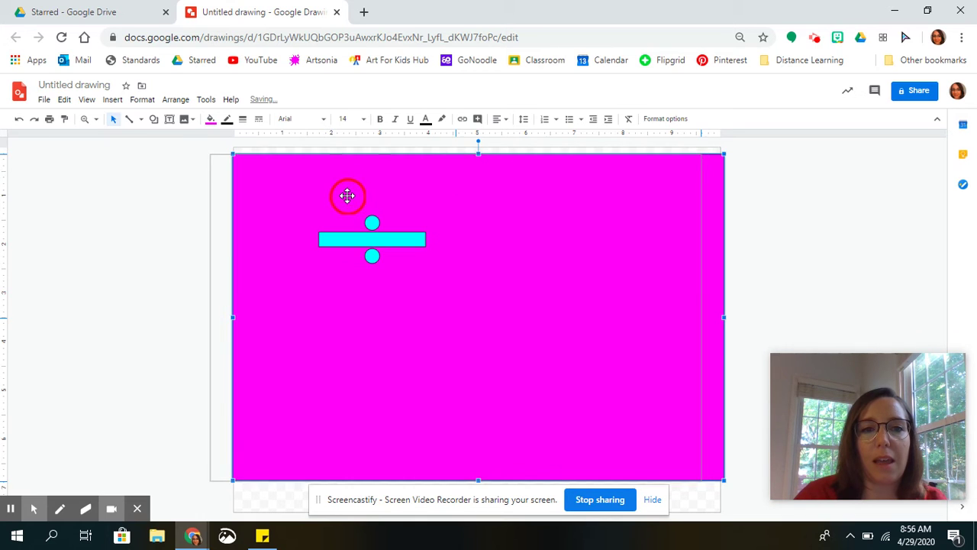
Step: Undo the background nudge, then move the division sign up and make it narrower
left_click(19, 119)
left_click(369, 241)
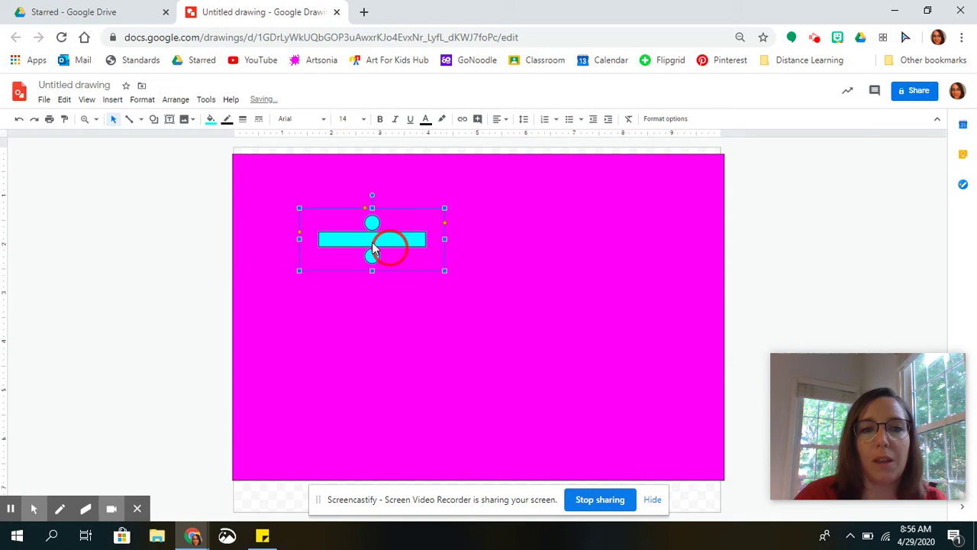
mouse_move(368, 241)
left_mouse_down()
mouse_move(363, 211)
mouse_move(378, 201)
left_mouse_up()
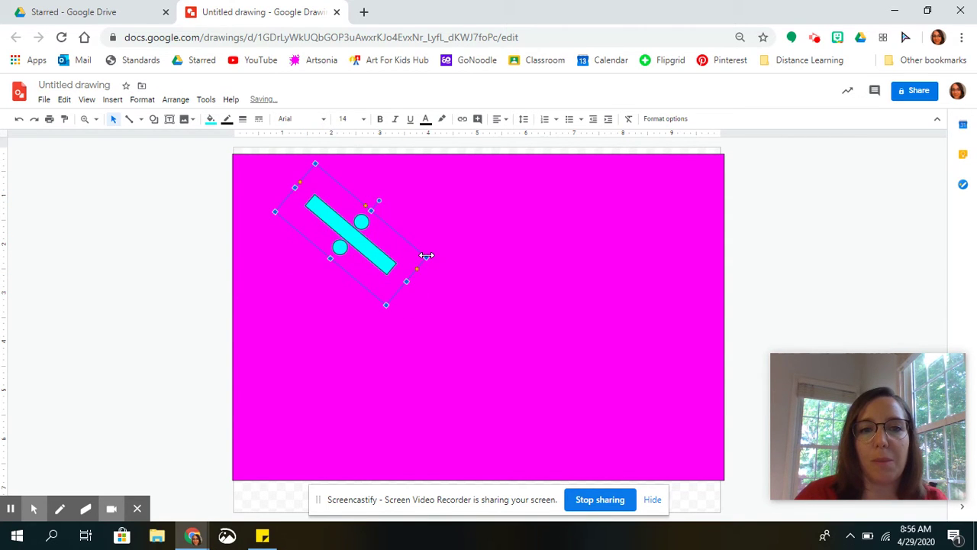
left_click_drag(427, 258, 379, 257)
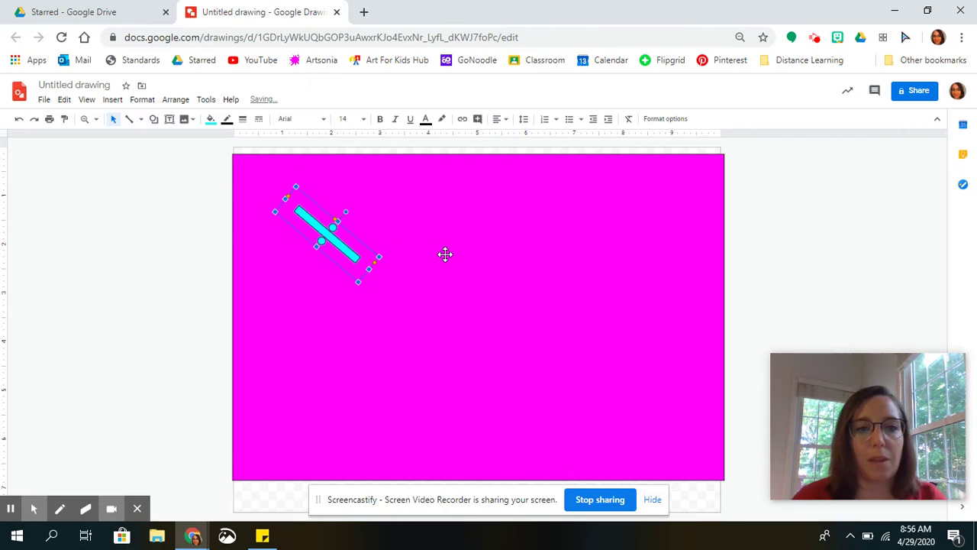
Step: Make three offset copies of the division sign with Ctrl+D
key("ctrl+d")
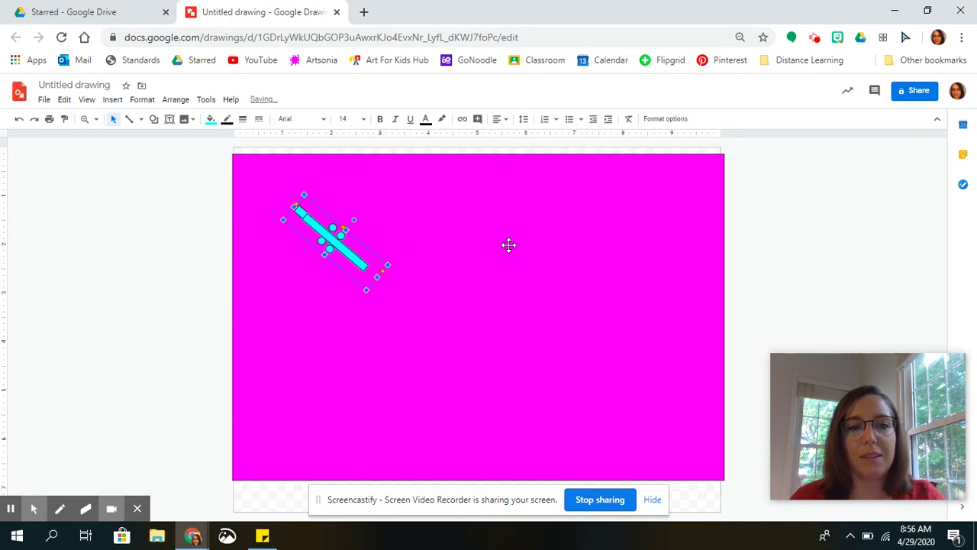
key("ctrl+d")
key("ctrl+d")
key("ctrl+d")
key("ctrl+d")
key("ctrl+d")
key("ctrl+d")
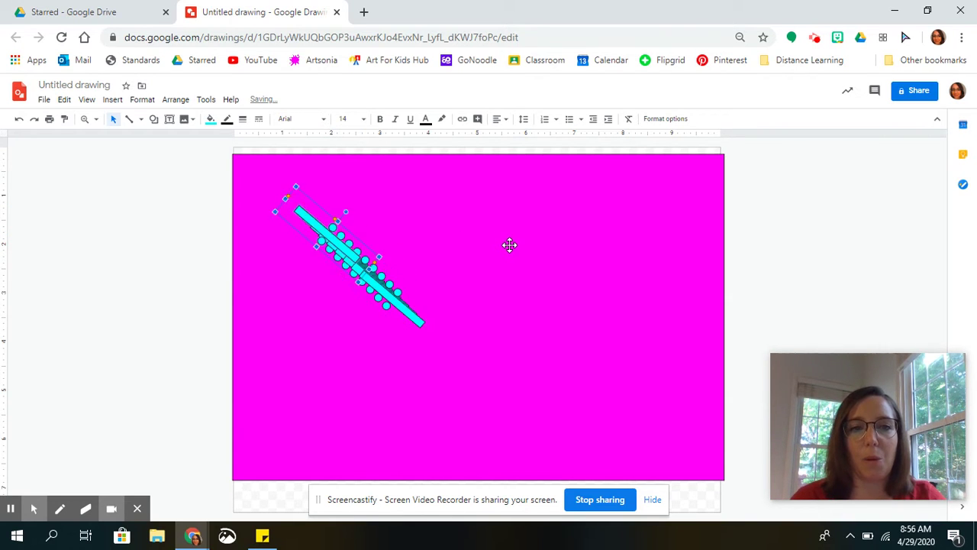
key("ctrl+d")
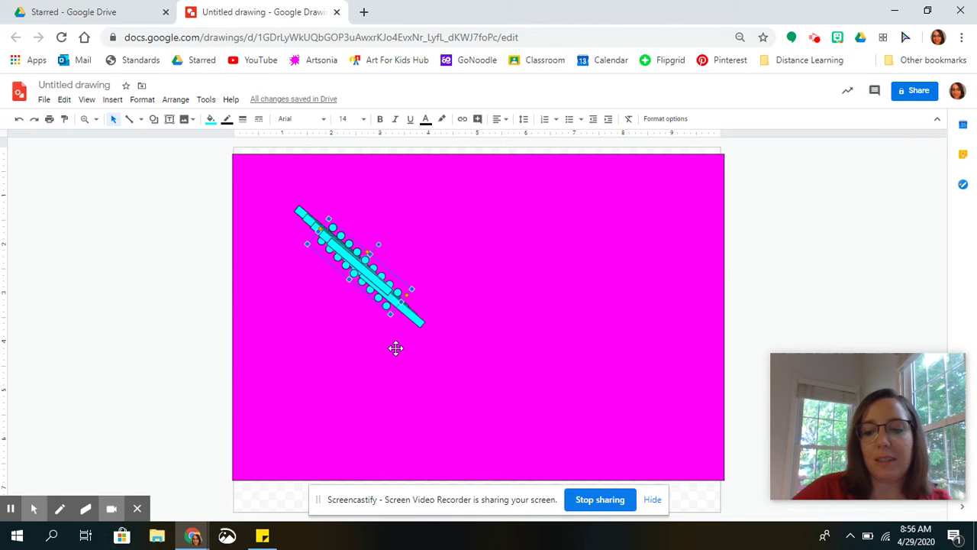
Step: Scatter division-sign copies to the lower left, upper right, top middle, left, right and lower right
key("Right")
key("Right")
key("Right")
key("Right")
key("Right")
key("Right")
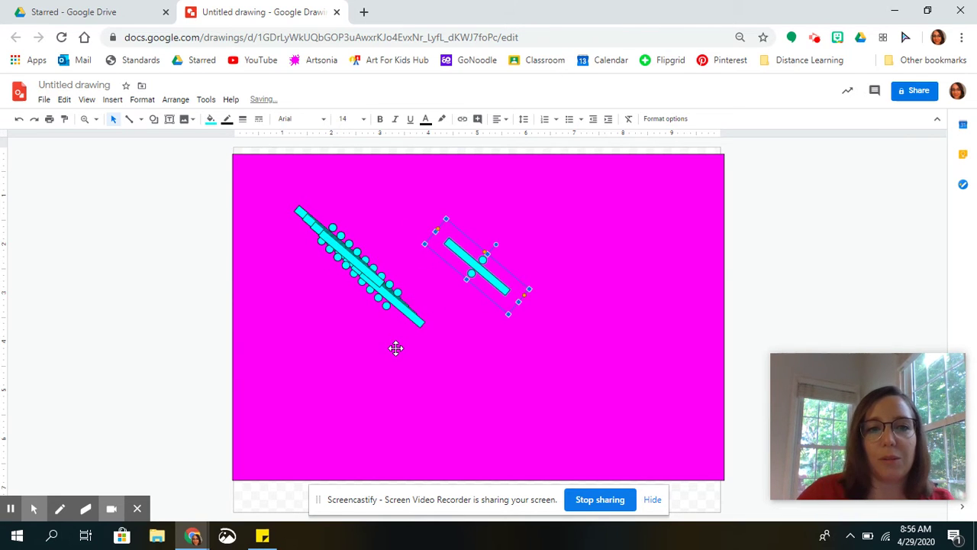
left_click_drag(357, 262, 340, 338)
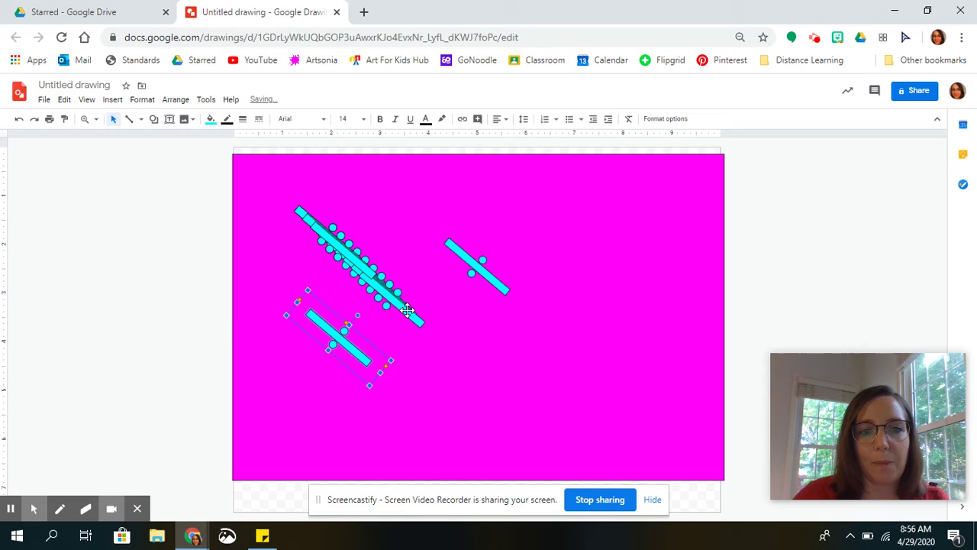
left_click_drag(402, 309, 606, 205)
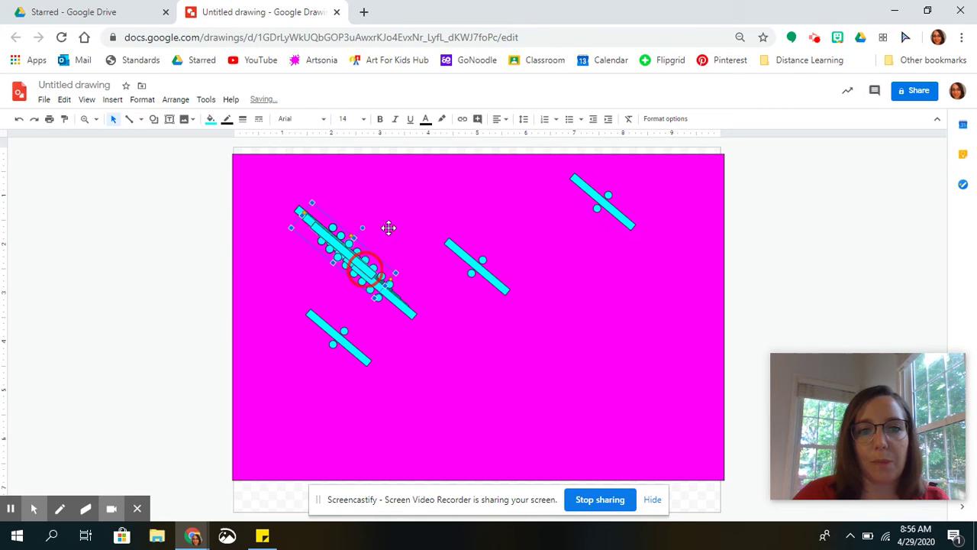
left_click_drag(395, 274, 415, 201)
mouse_move(328, 231)
left_mouse_down()
mouse_move(284, 258)
mouse_move(264, 258)
left_mouse_up()
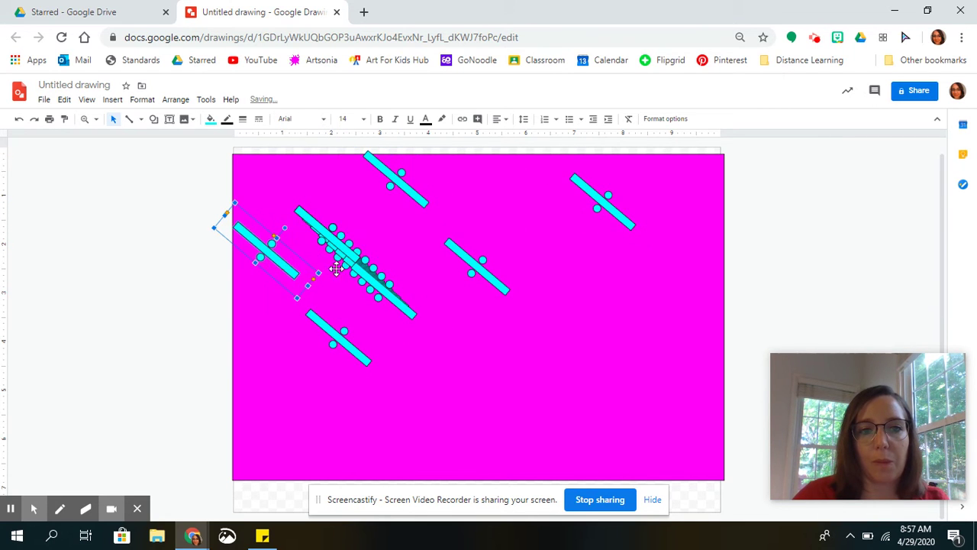
left_click_drag(349, 251, 642, 275)
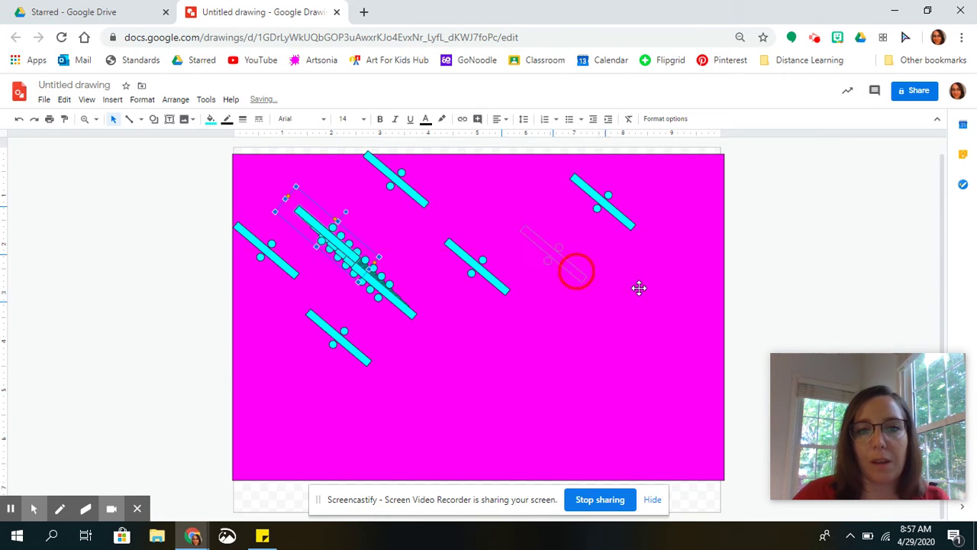
left_click_drag(362, 292, 649, 368)
left_click_drag(406, 305, 538, 478)
Step: Place the remaining copies at bottom middle, centre and top-left, separating the lower-right overlap
left_click_drag(351, 260, 623, 376)
left_click(372, 273)
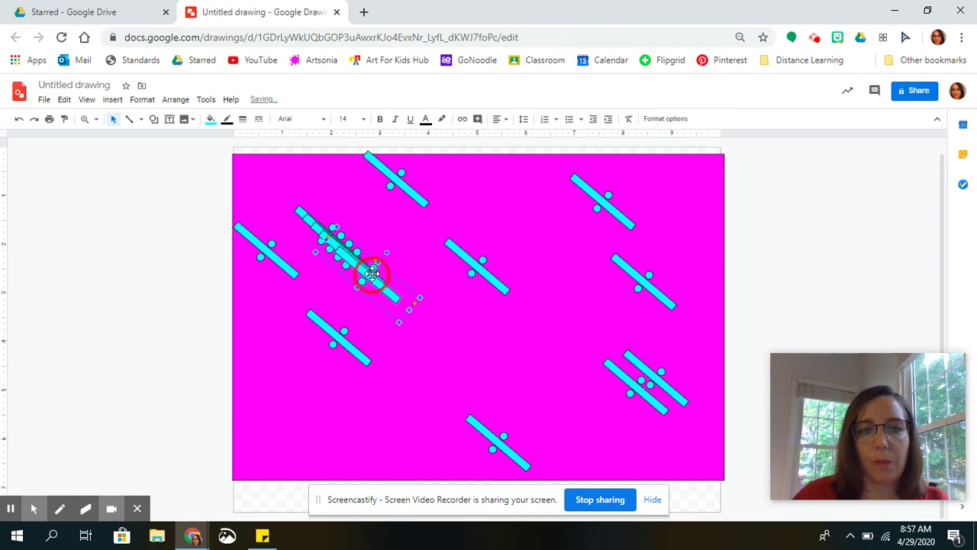
left_click_drag(372, 274, 500, 357)
left_click_drag(352, 260, 393, 423)
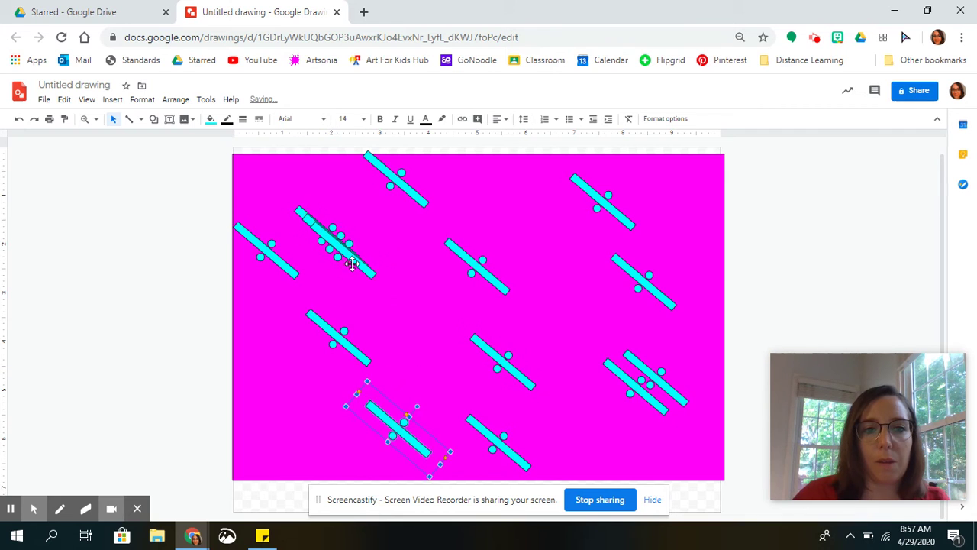
left_click_drag(352, 264, 431, 297)
left_click_drag(332, 236, 262, 164)
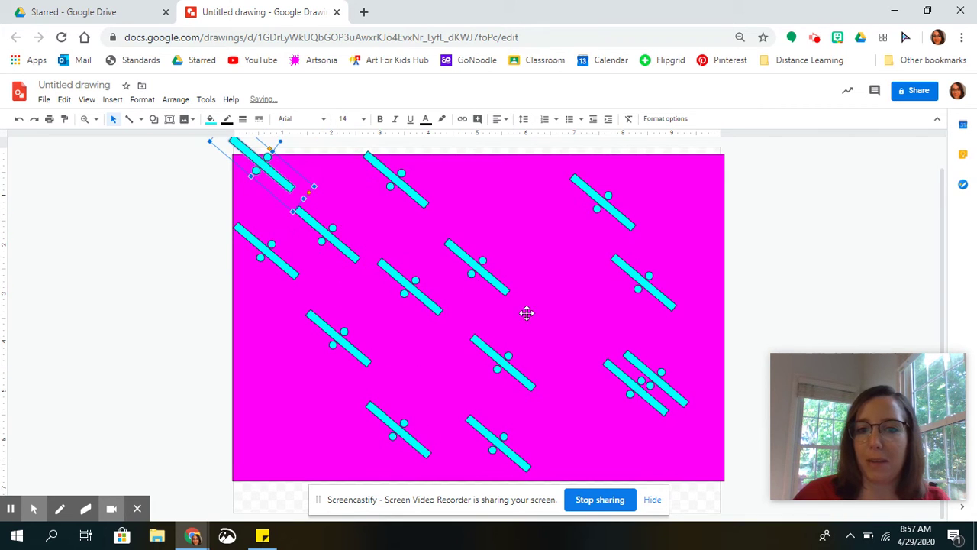
left_click_drag(659, 370, 596, 326)
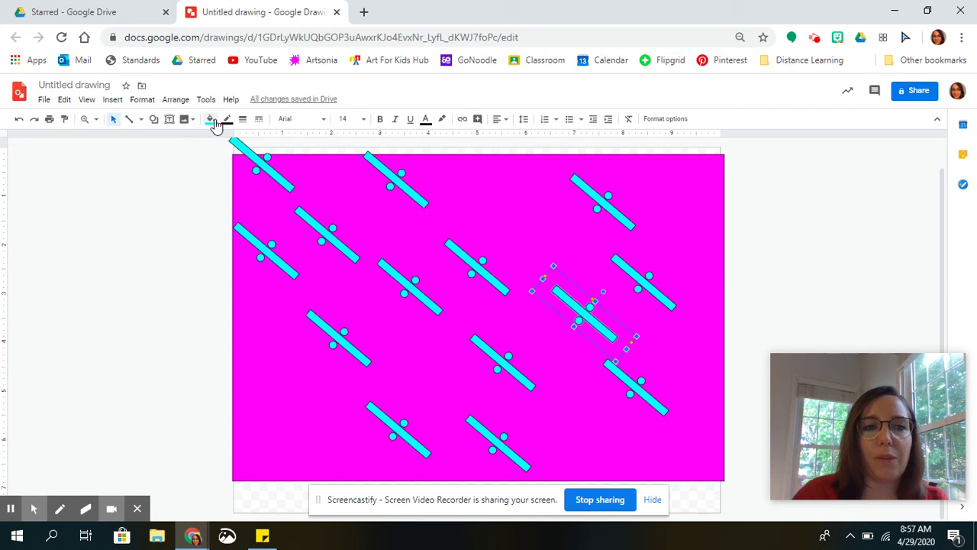
Step: Draw a yellow-filled smiley face in the lower-left of the background, nudged slightly left
left_click(156, 120)
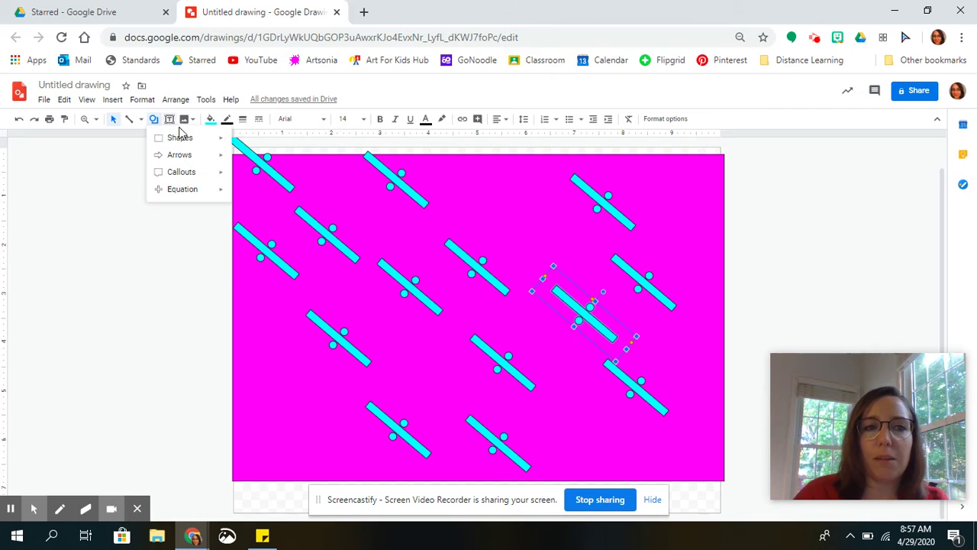
mouse_move(181, 138)
left_click(300, 188)
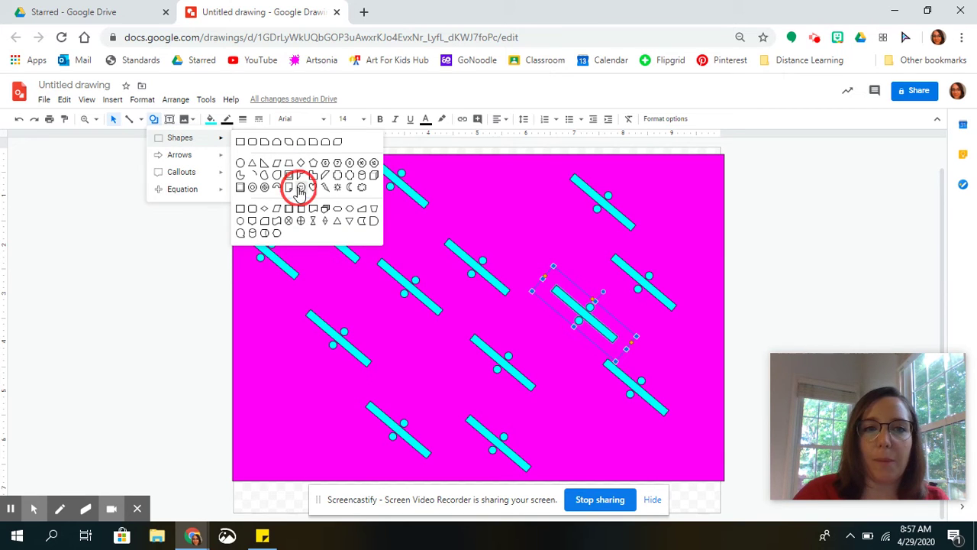
left_click_drag(285, 377, 370, 455)
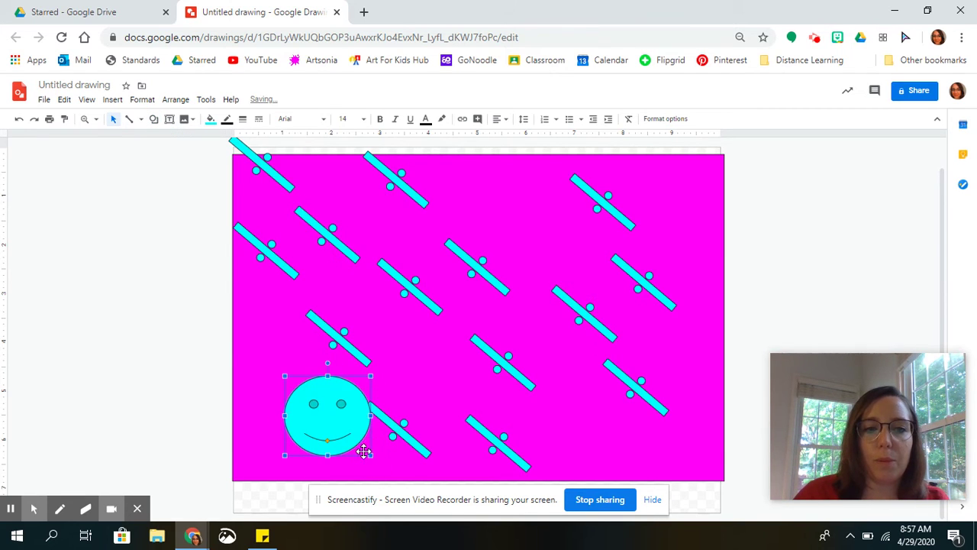
left_click(210, 121)
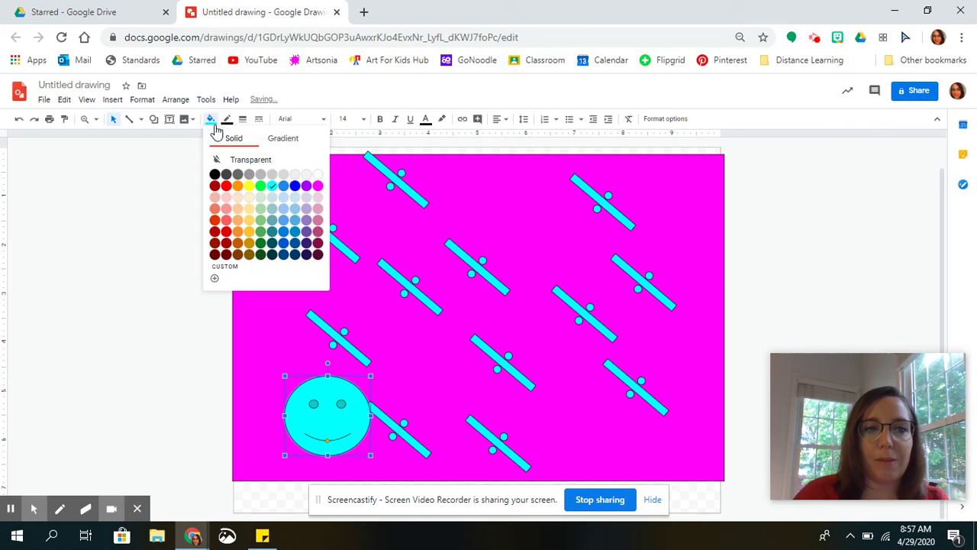
left_click(250, 190)
left_click_drag(330, 415, 295, 410)
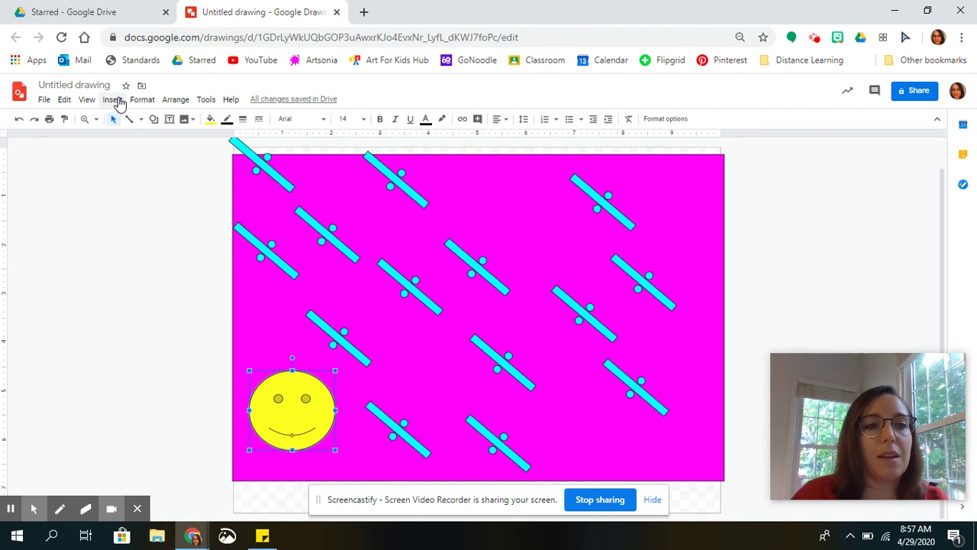
Step: Upload the self-portrait jpeg from the Pictures folder into the drawing
left_click(113, 100)
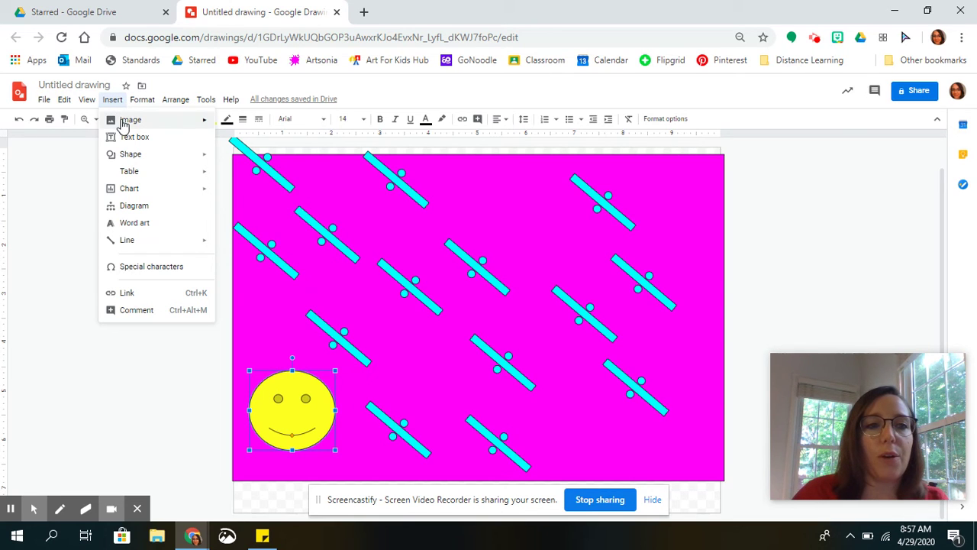
mouse_move(131, 120)
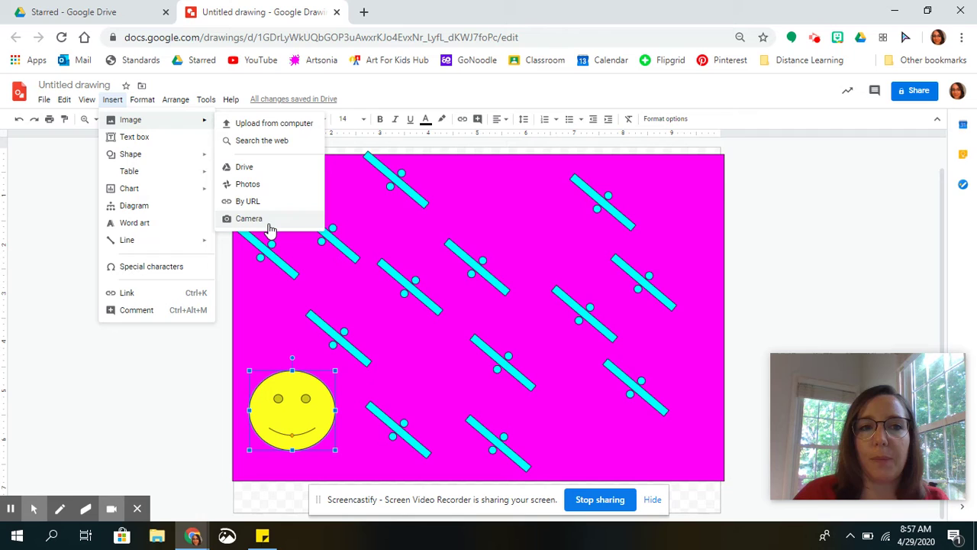
left_click(260, 125)
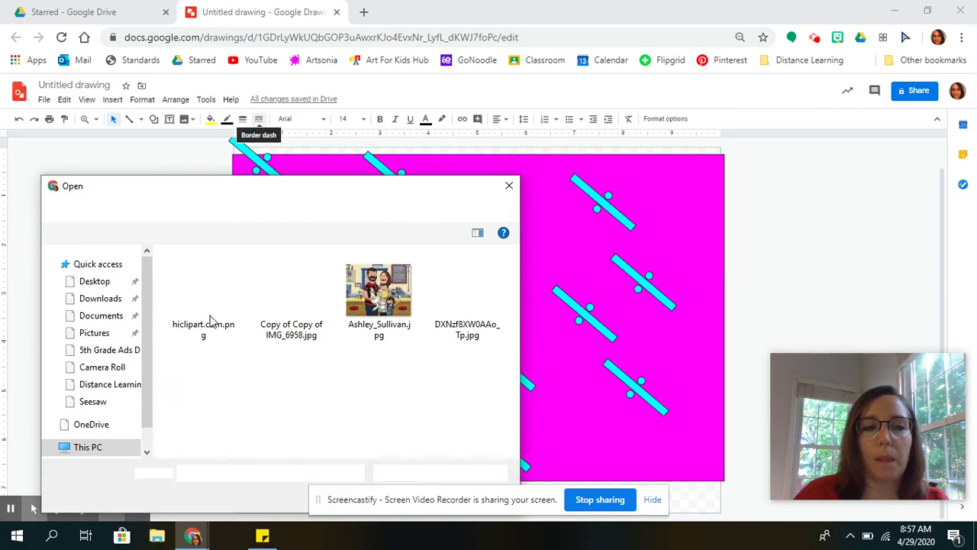
left_click(110, 333)
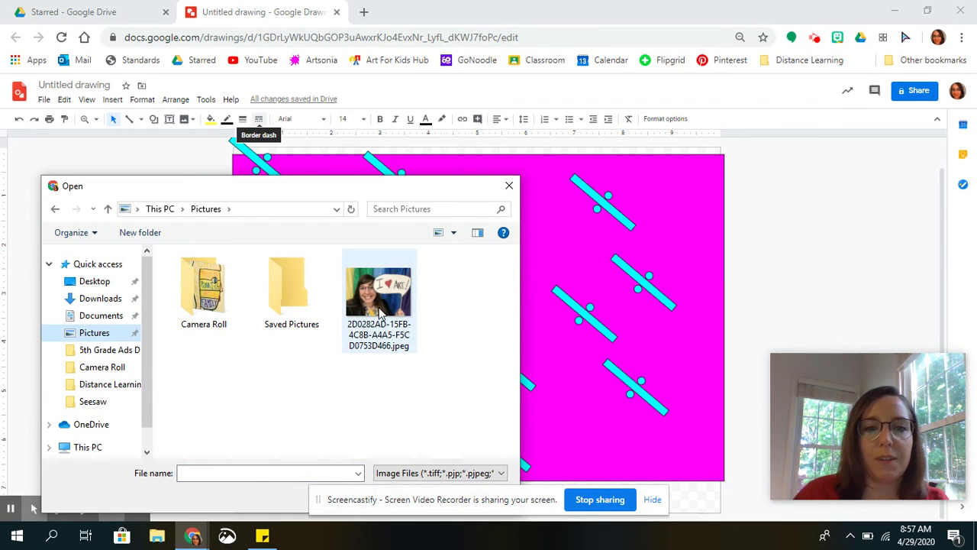
double_click(380, 311)
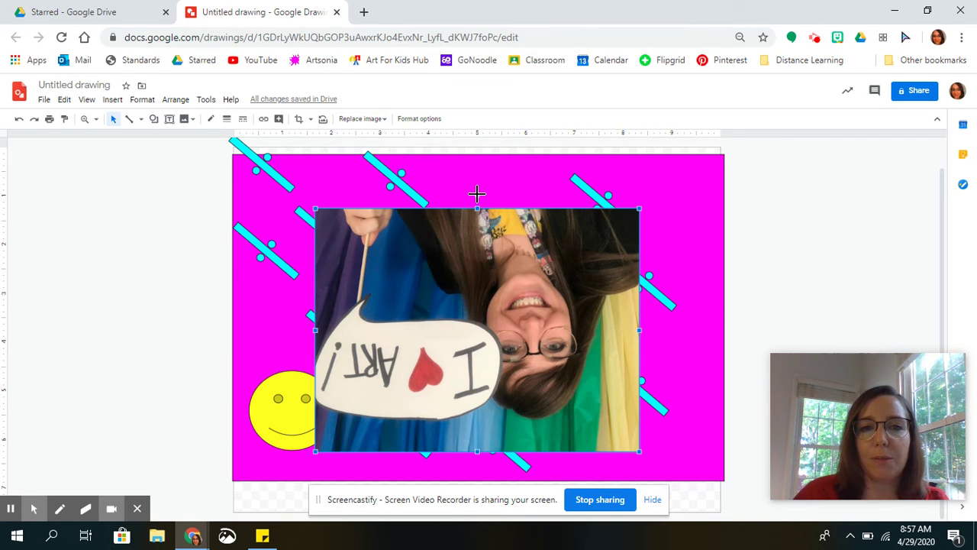
Step: Rotate the photo upright, shrink it, and tuck it into the bottom-right corner
left_click_drag(476, 194, 460, 407)
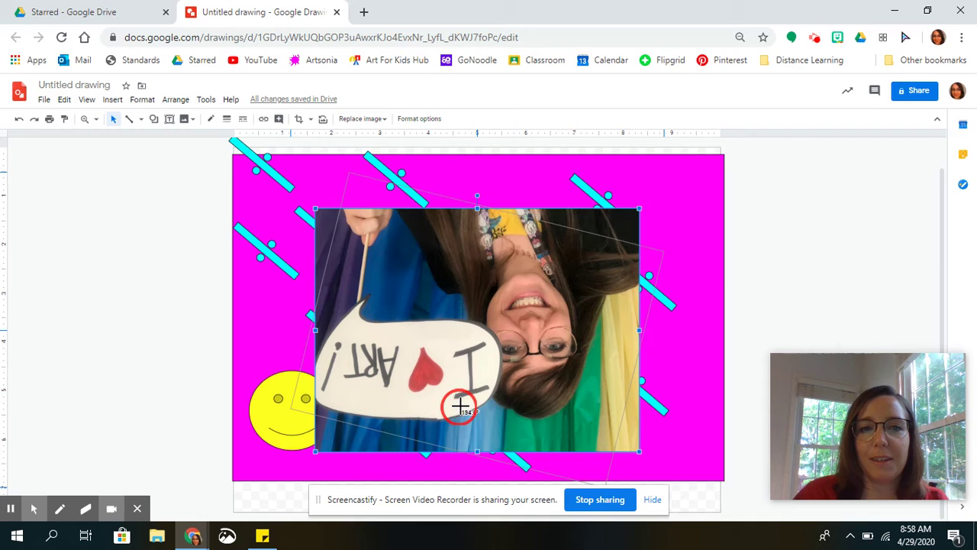
left_click_drag(460, 407, 477, 392)
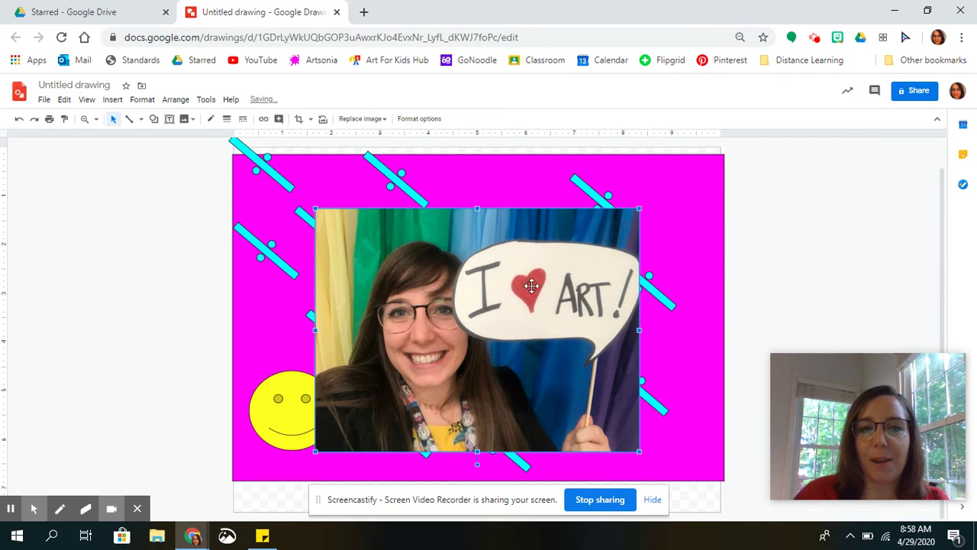
left_click_drag(590, 279, 676, 307)
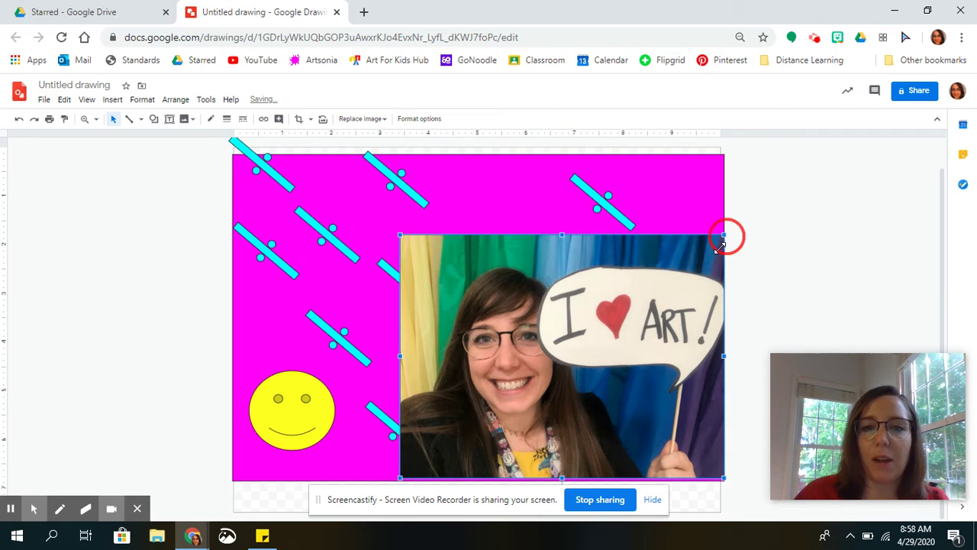
mouse_move(724, 235)
left_mouse_down()
mouse_move(676, 307)
mouse_move(611, 321)
left_mouse_up()
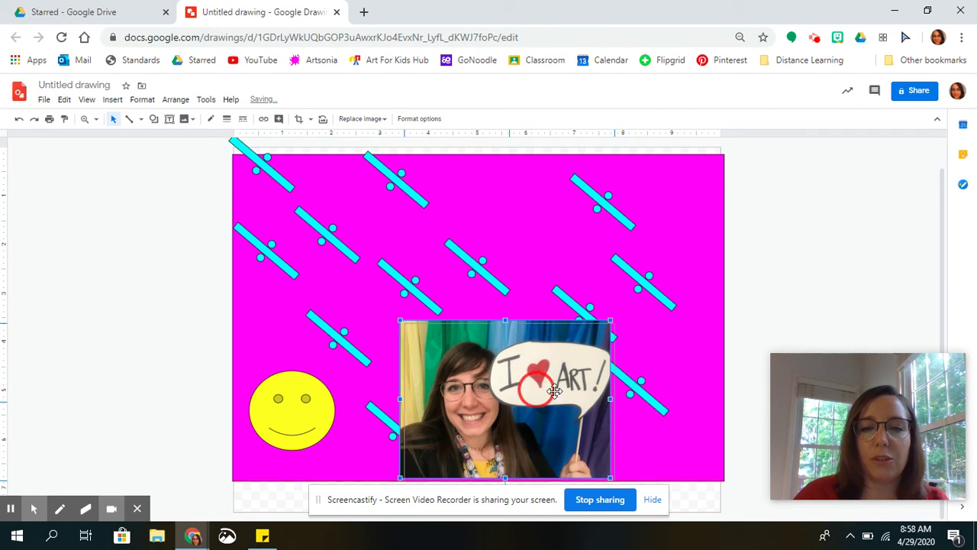
left_click_drag(577, 355, 637, 388)
mouse_move(510, 324)
left_mouse_down()
mouse_move(551, 372)
mouse_move(578, 374)
left_mouse_up()
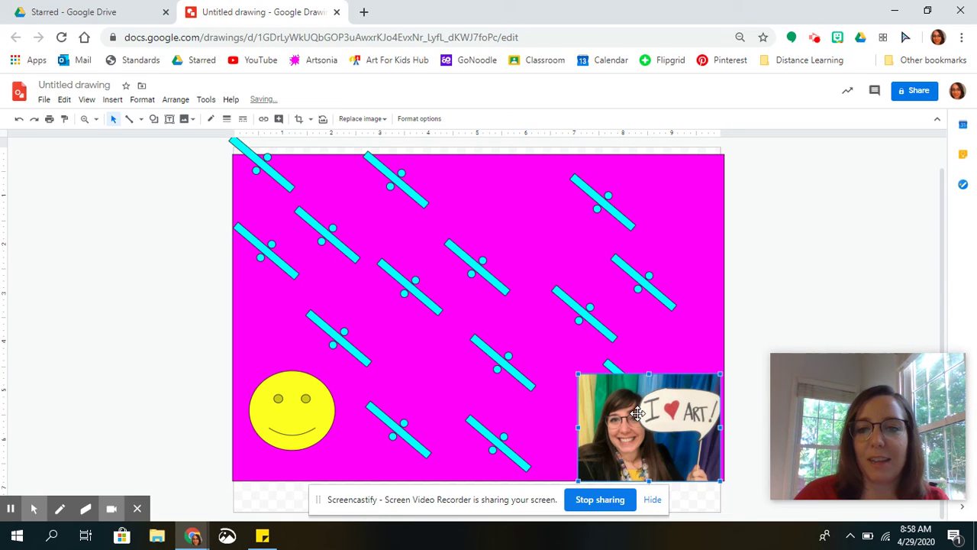
left_click_drag(638, 412, 639, 411)
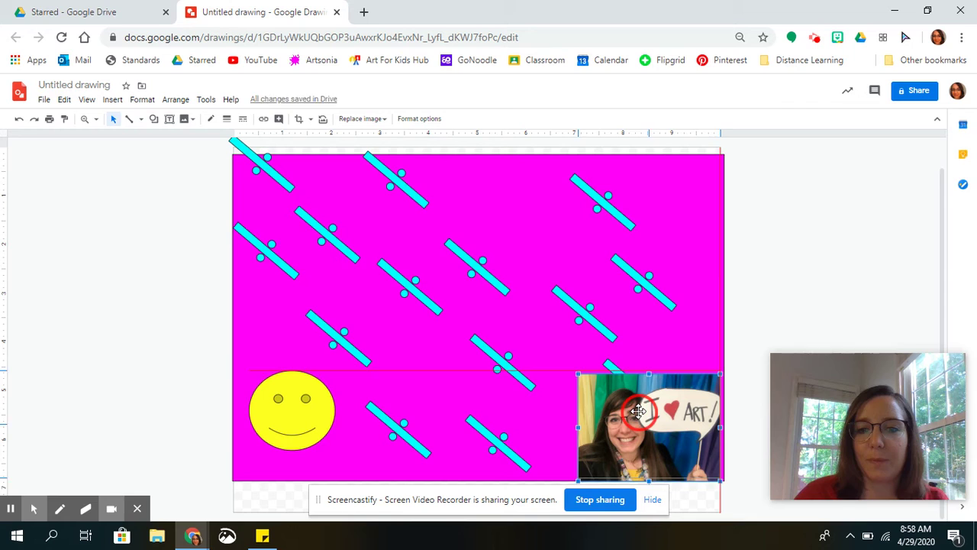
left_click_drag(638, 412, 639, 411)
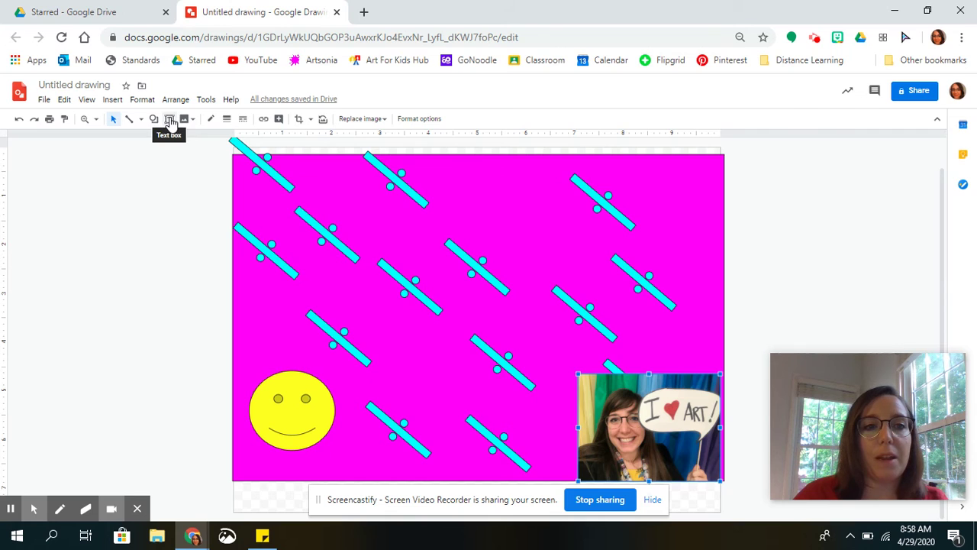
Step: Draw a text box near the top and type the introduction title
left_click(170, 120)
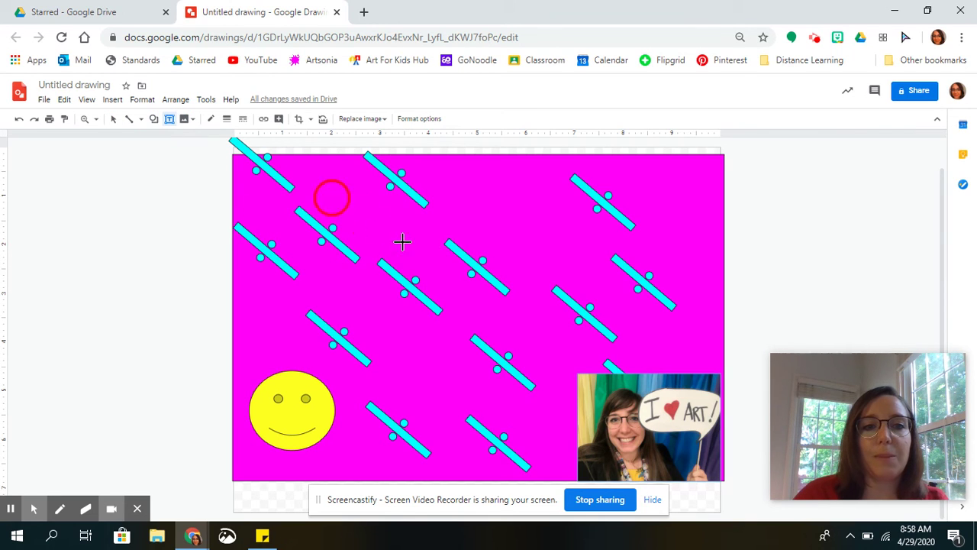
left_click_drag(402, 242, 611, 255)
type("I am Mrs. Si")
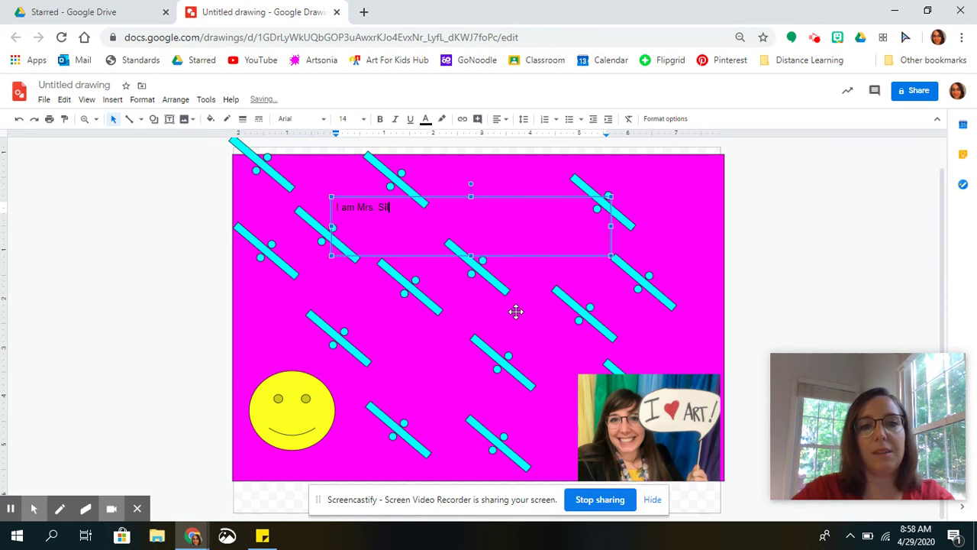
type("va")
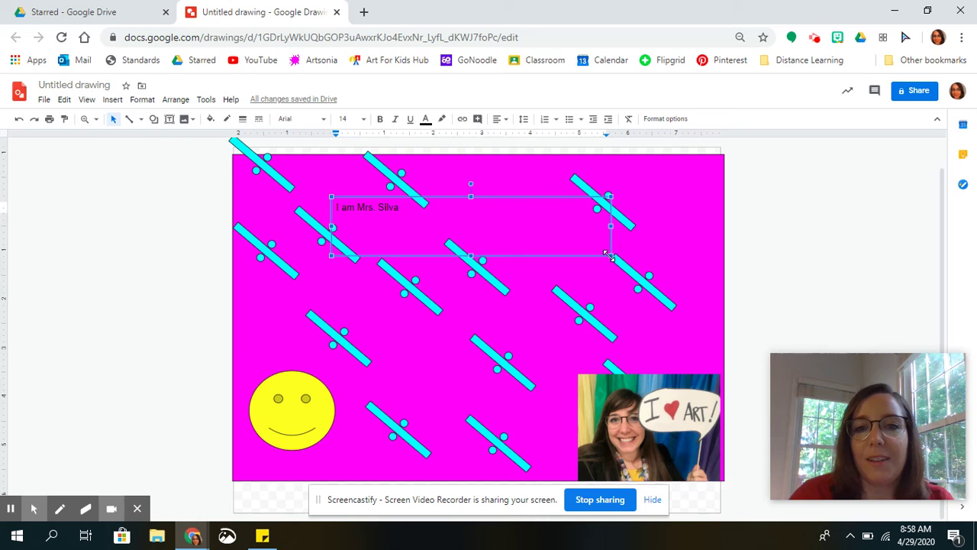
left_click_drag(610, 256, 328, 205)
Step: Format the title in Sunshiney at size 60 and widen the box to one line
left_click(387, 207)
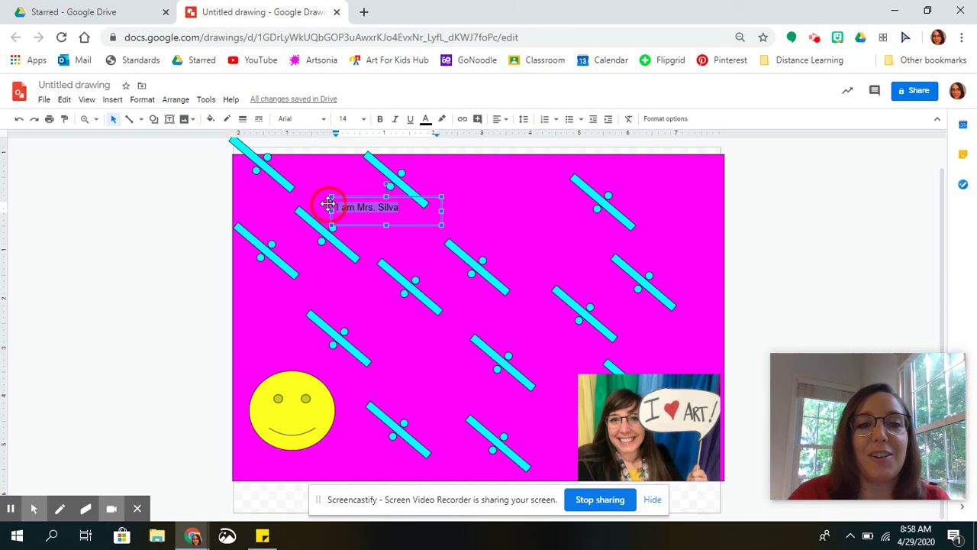
left_click(324, 126)
left_click(329, 185)
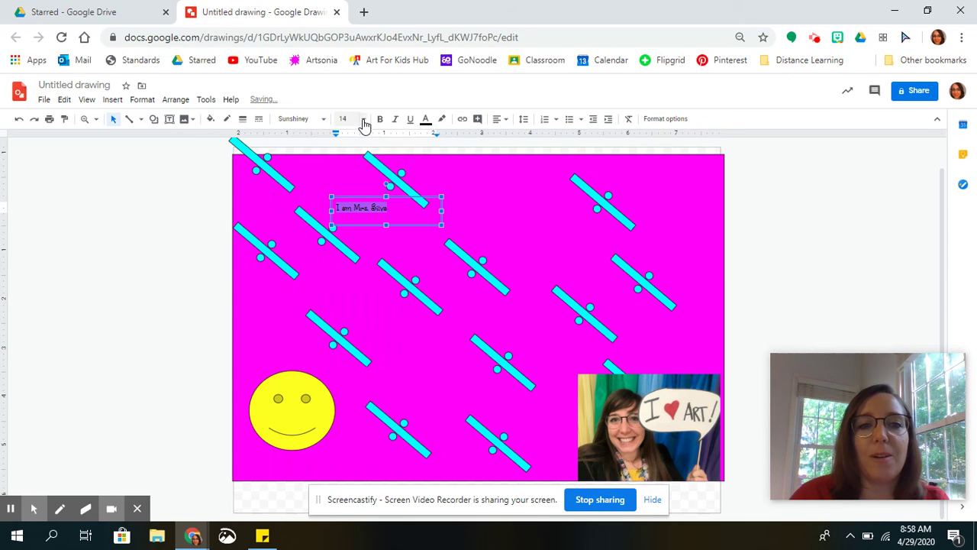
left_click(365, 123)
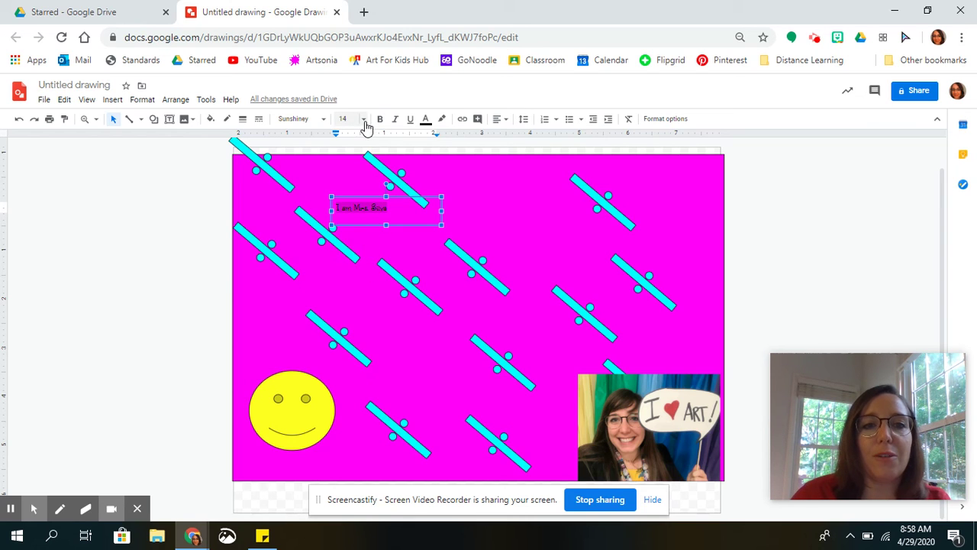
left_click(364, 121)
left_click(351, 361)
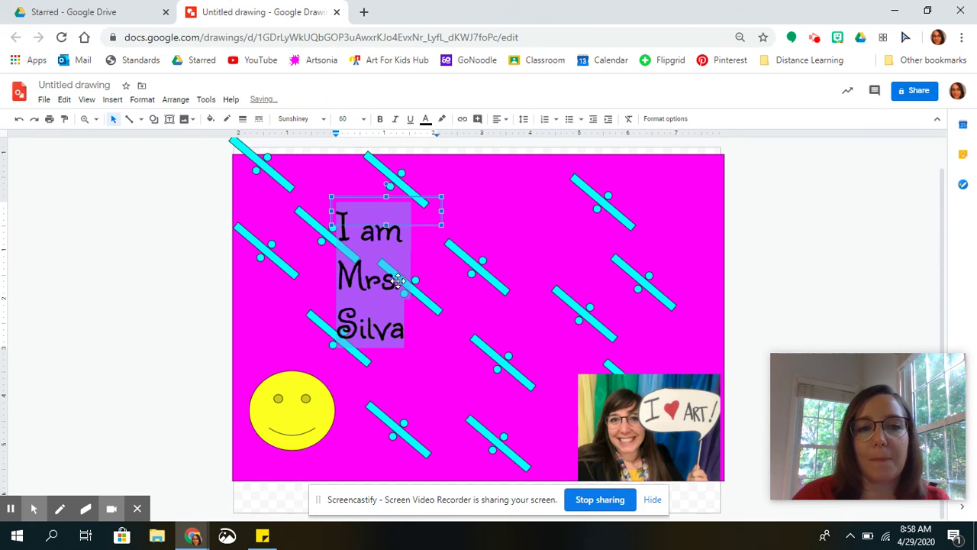
left_click_drag(439, 227, 673, 258)
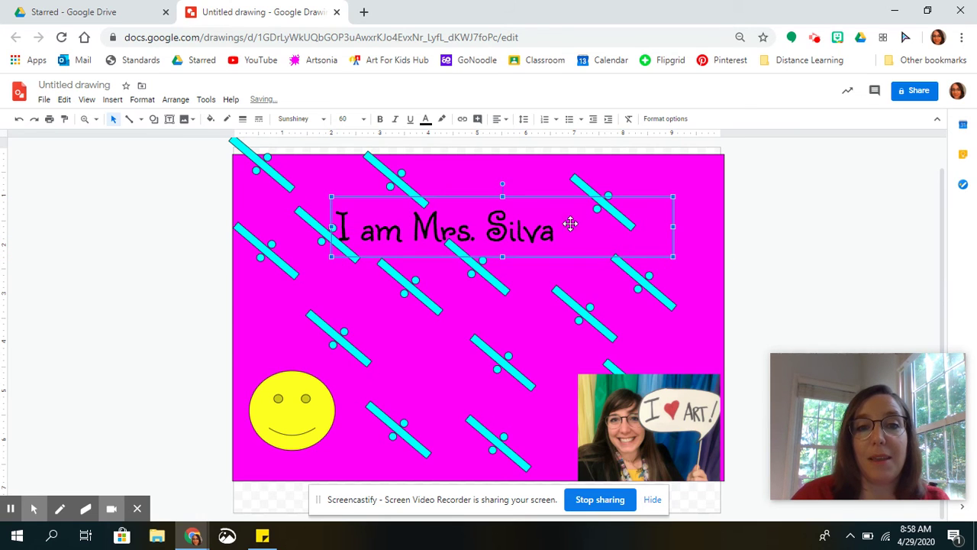
Step: Color the 'I am Mrs. Silva' title text orange with a white highlight
left_click(427, 122)
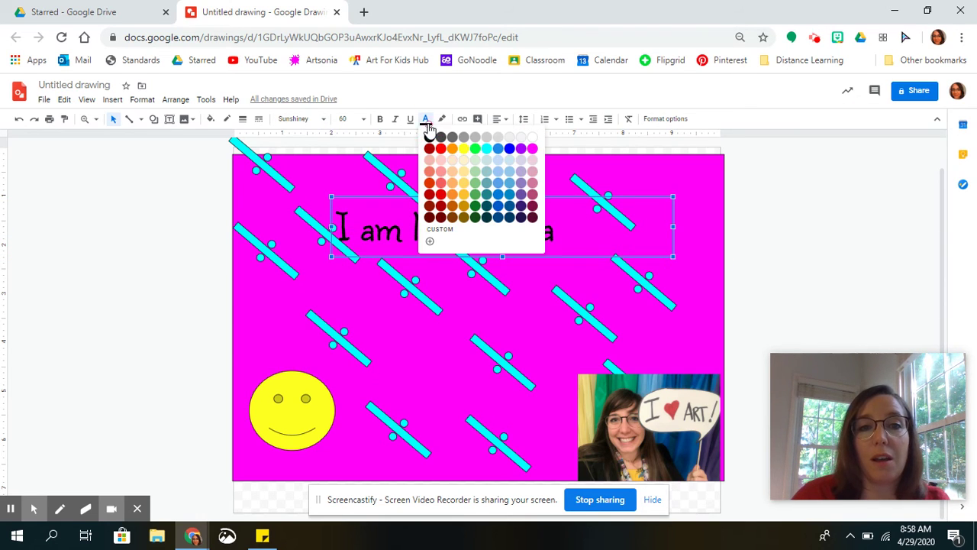
left_click(451, 150)
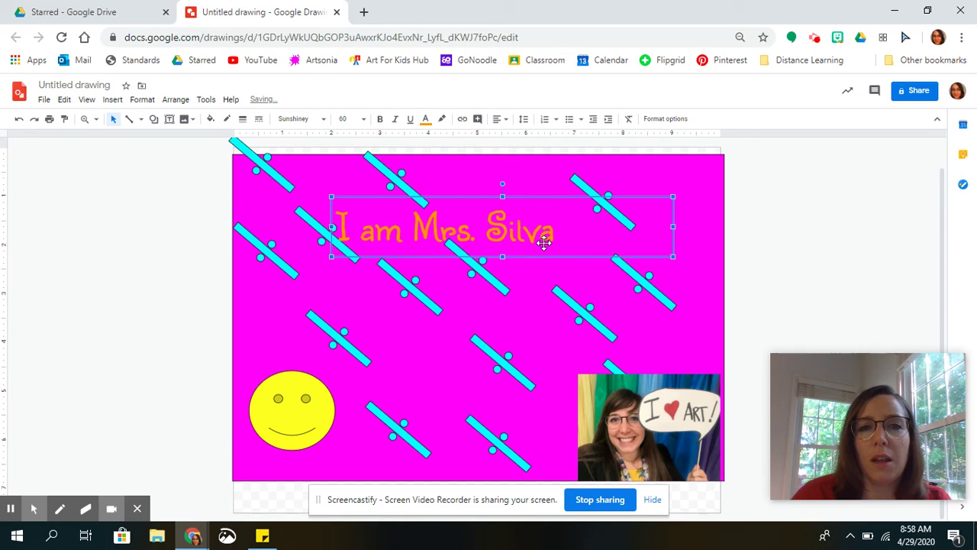
double_click(369, 225)
left_click_drag(343, 229, 582, 243)
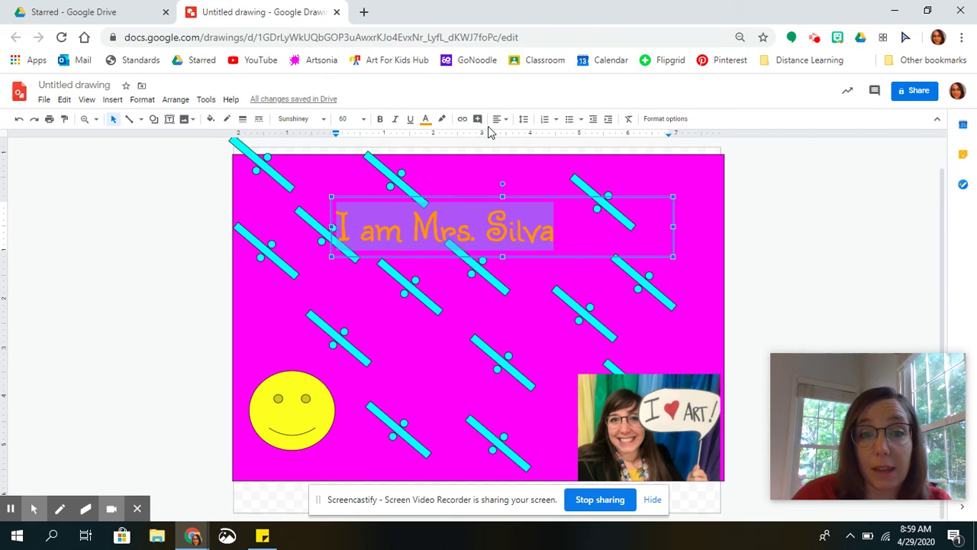
left_click(443, 119)
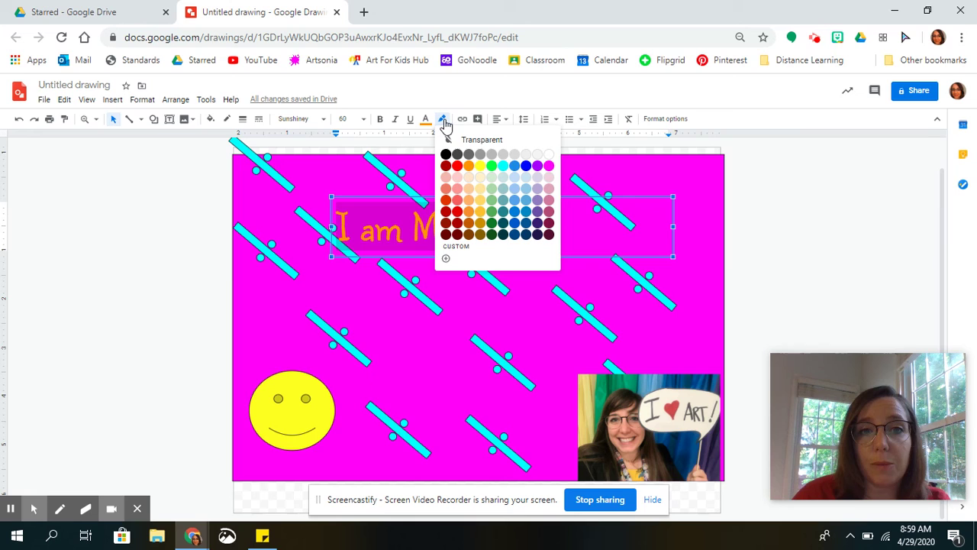
left_click(550, 156)
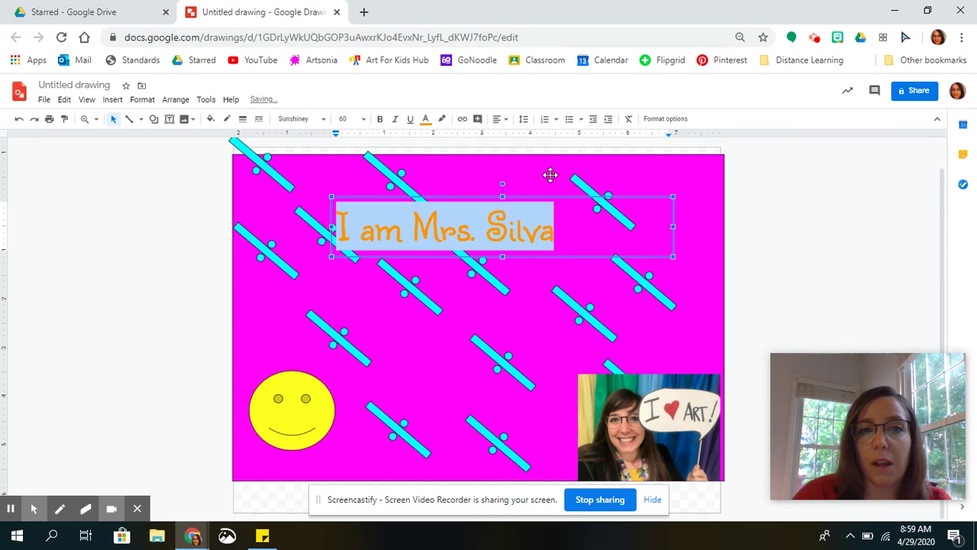
left_click(540, 275)
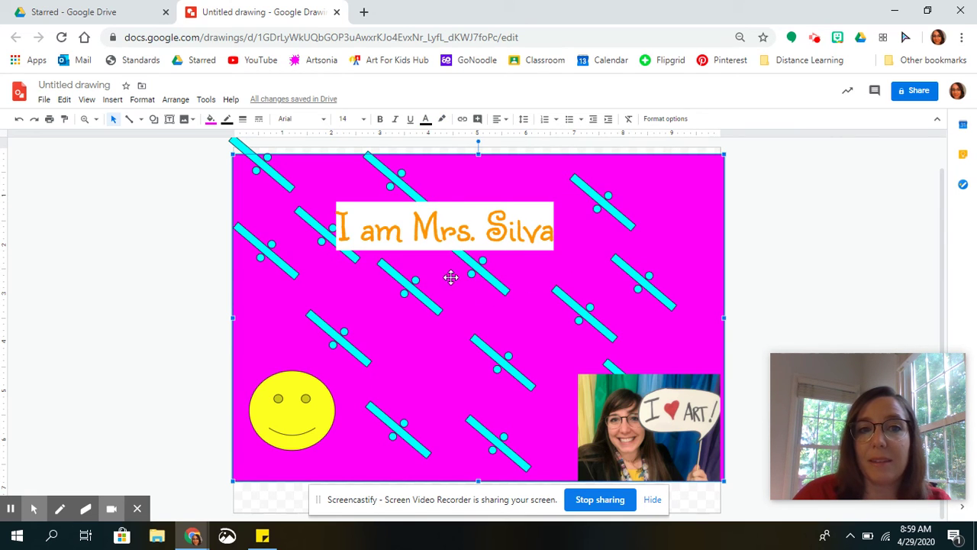
left_click(441, 199)
Step: Narrow the title box to fit its text and shift it lower and left, below the diagonal bar
left_click_drag(675, 226, 560, 226)
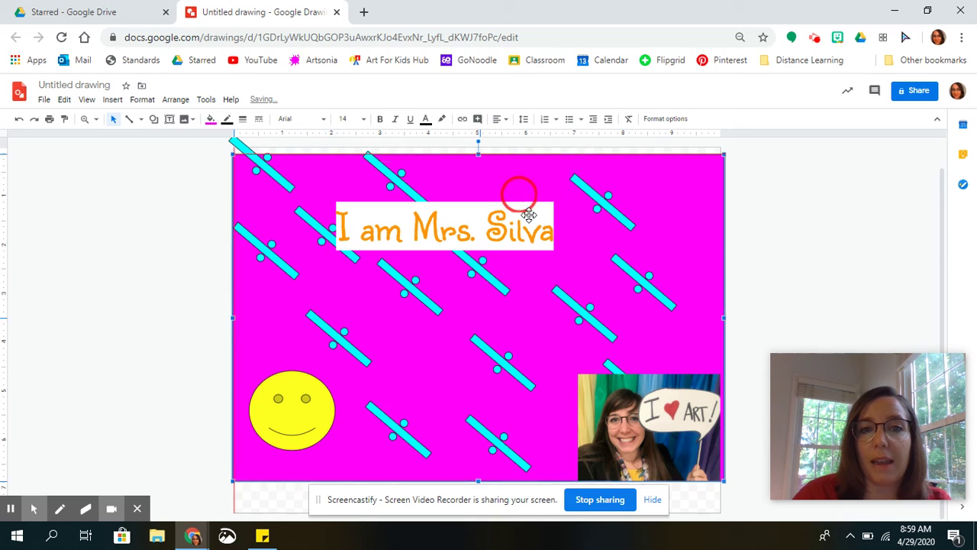
left_click_drag(517, 193, 529, 217)
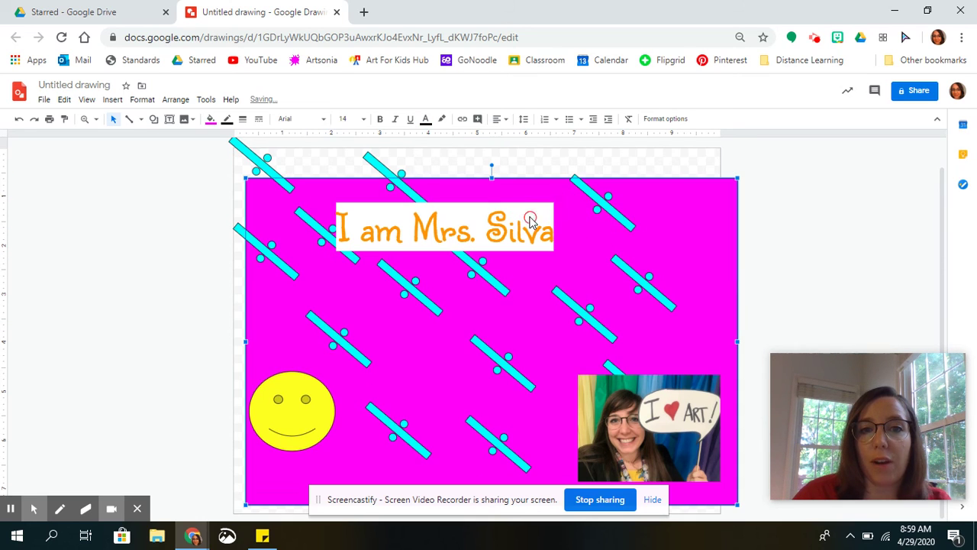
left_click(19, 119)
left_click(373, 216)
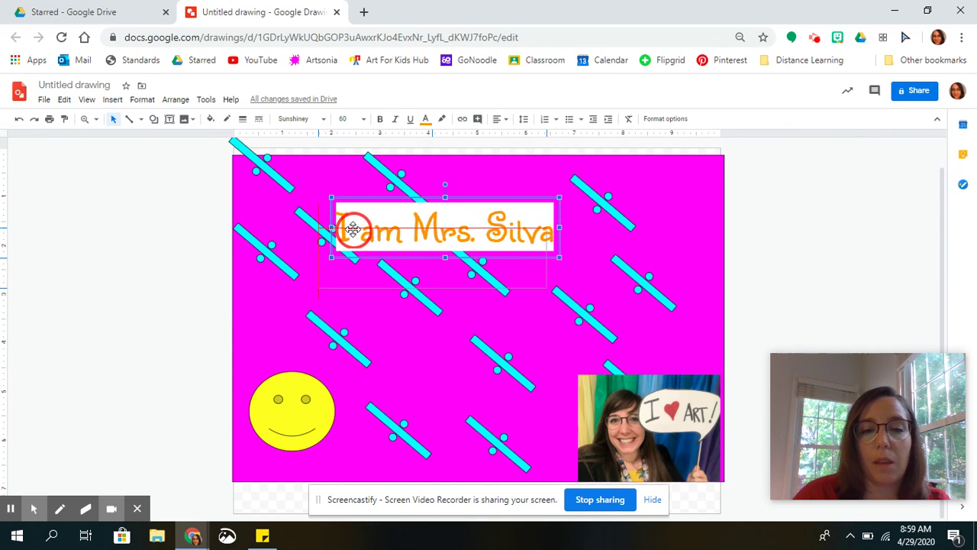
left_click_drag(352, 202, 339, 232)
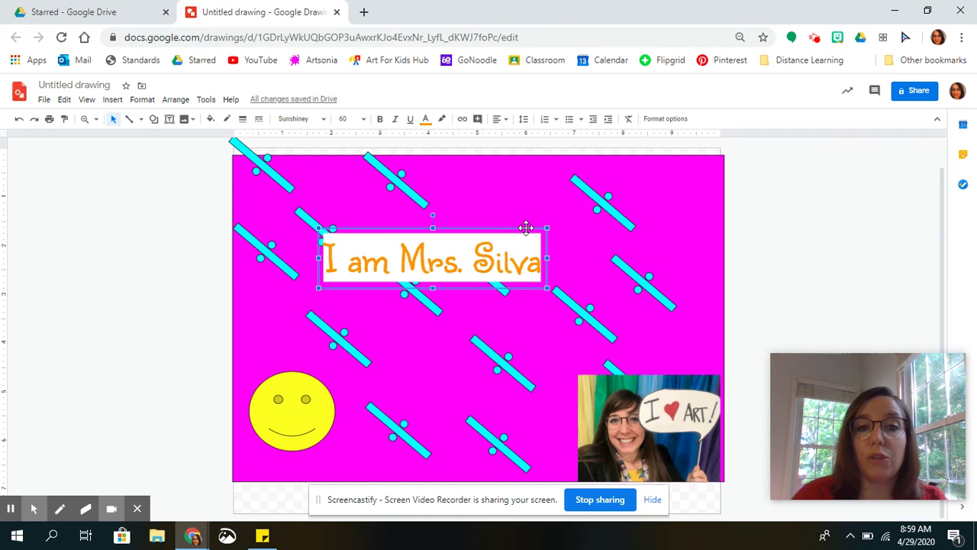
left_click(533, 268)
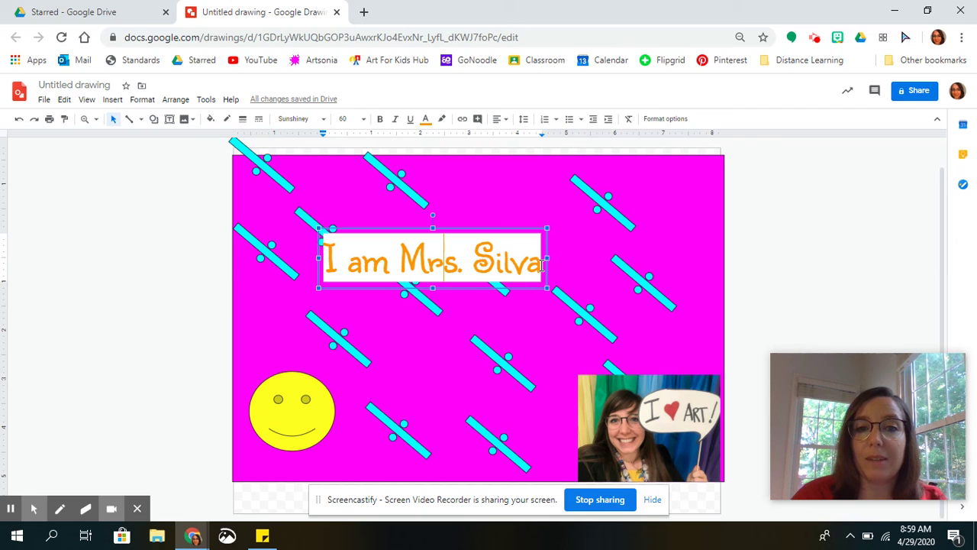
left_click_drag(544, 263, 279, 252)
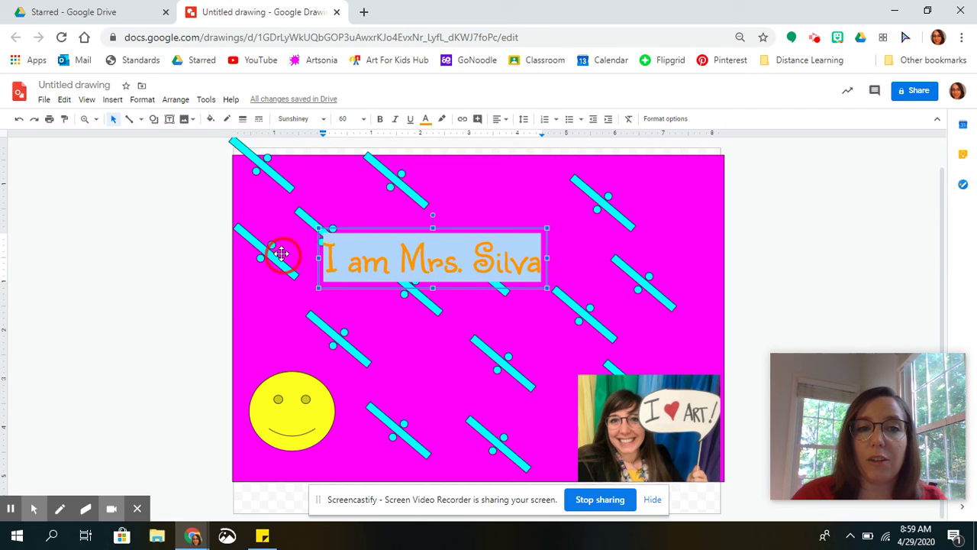